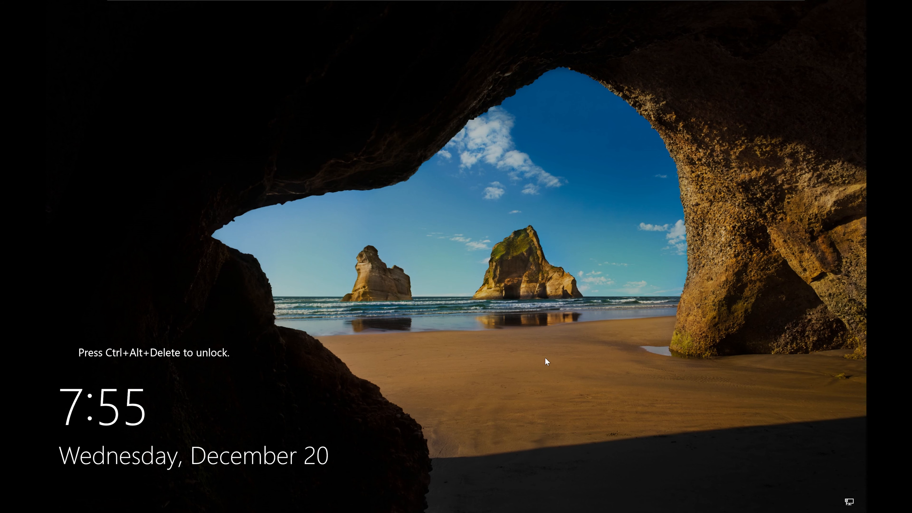
Unlock the server, sign in to the Administrator account with its password, and dismiss the Windows Admin Center message
{"action": "key", "text": "ctrl+alt+Delete"}
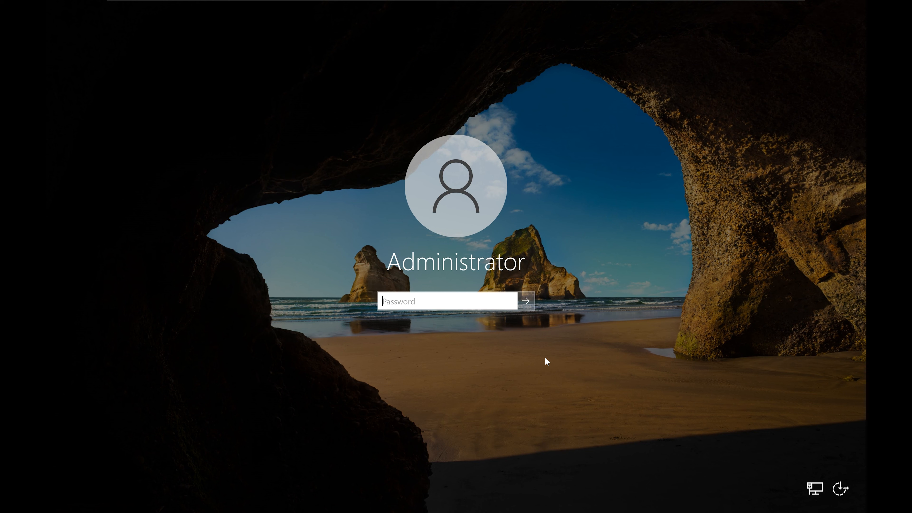
{"action": "key", "text": "ctrl+v"}
{"action": "left_click", "coordinate": [526, 303]}
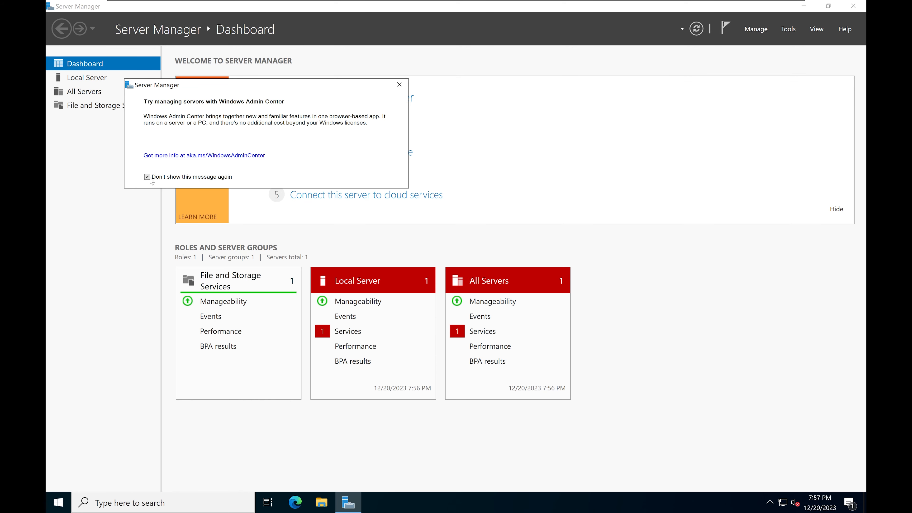
{"action": "left_click", "coordinate": [399, 85]}
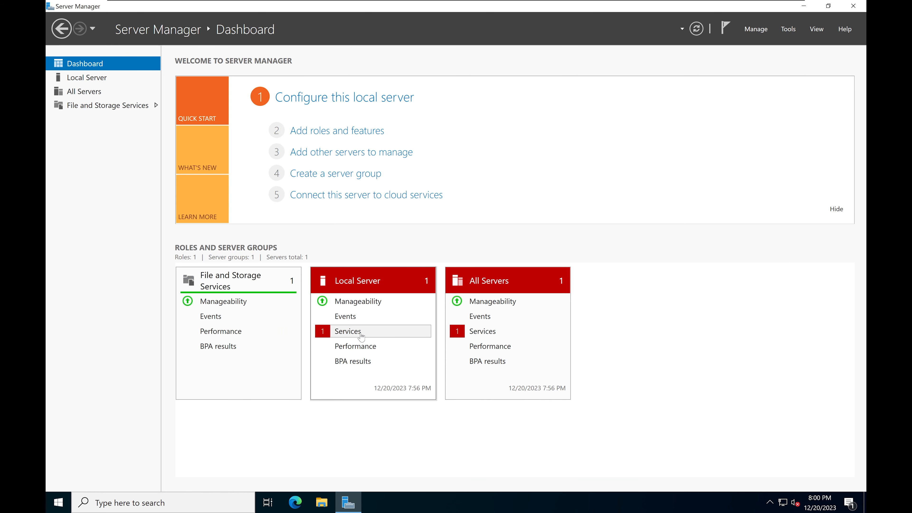
Check the Local Server's services alert details, then review its full page from properties down to roles and features
{"action": "left_click", "coordinate": [347, 332]}
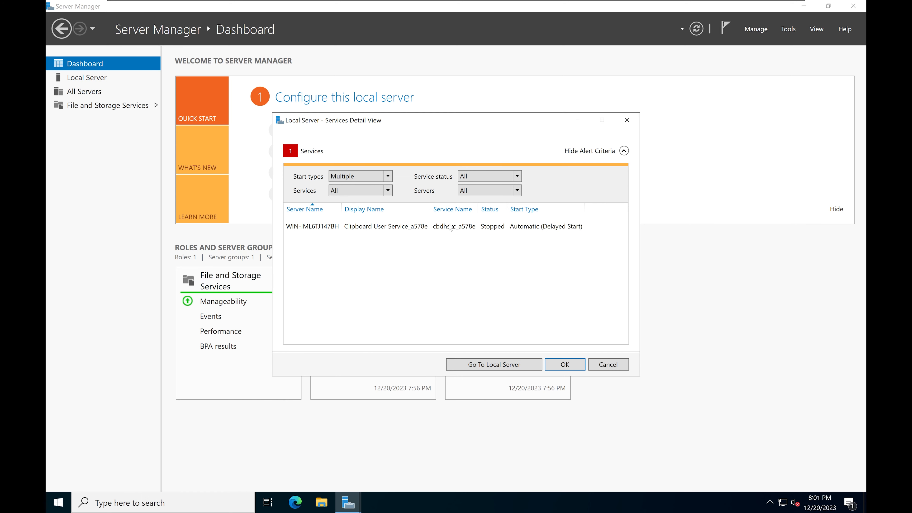
{"action": "left_click", "coordinate": [607, 364]}
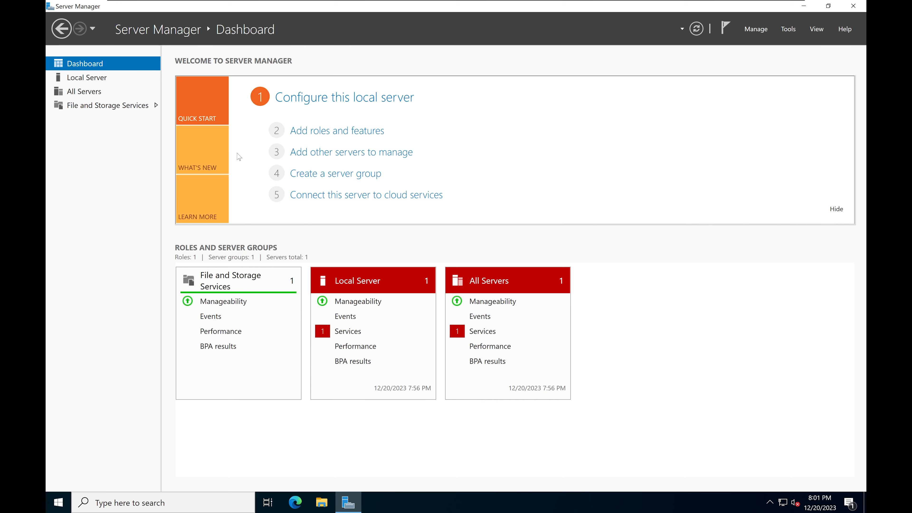
{"action": "left_click", "coordinate": [84, 78]}
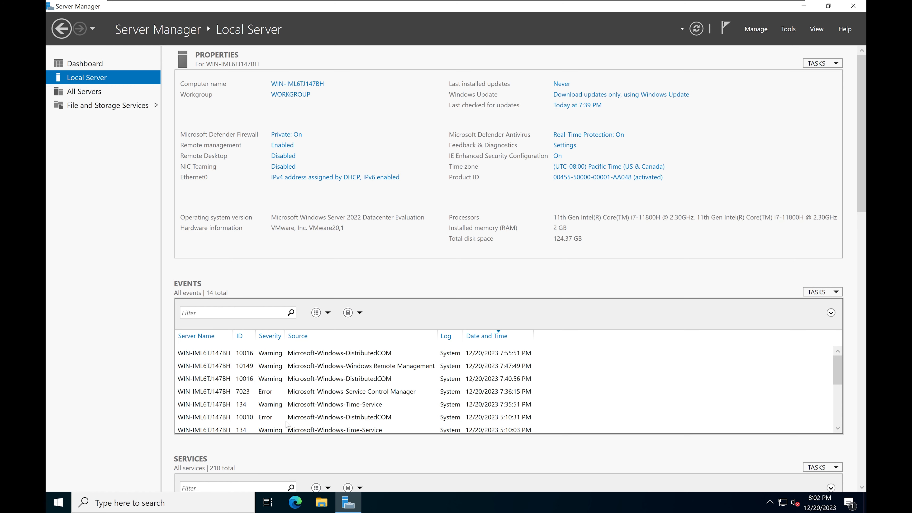
{"action": "scroll", "coordinate": [287, 425], "scroll_direction": "down", "scroll_amount": 3}
{"action": "scroll", "coordinate": [832, 462], "scroll_direction": "down", "scroll_amount": 10}
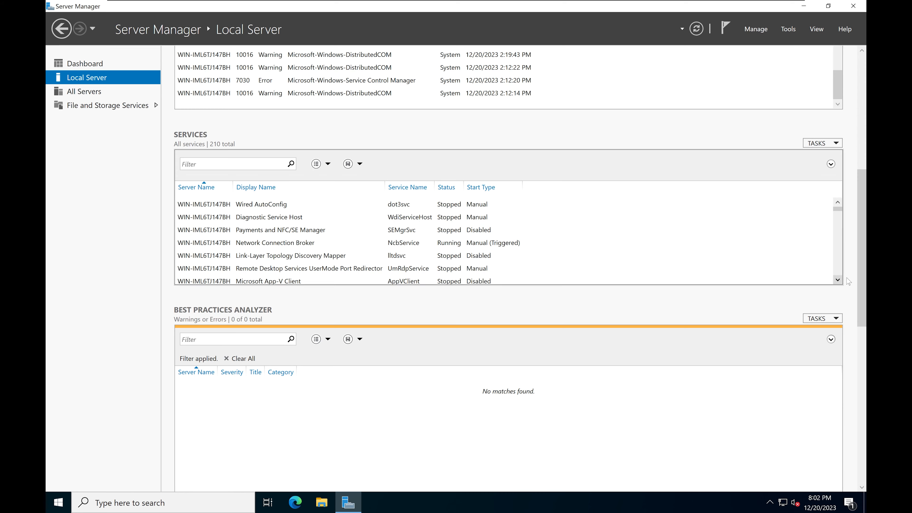
{"action": "left_click_drag", "start_coordinate": [863, 284], "coordinate": [865, 445]}
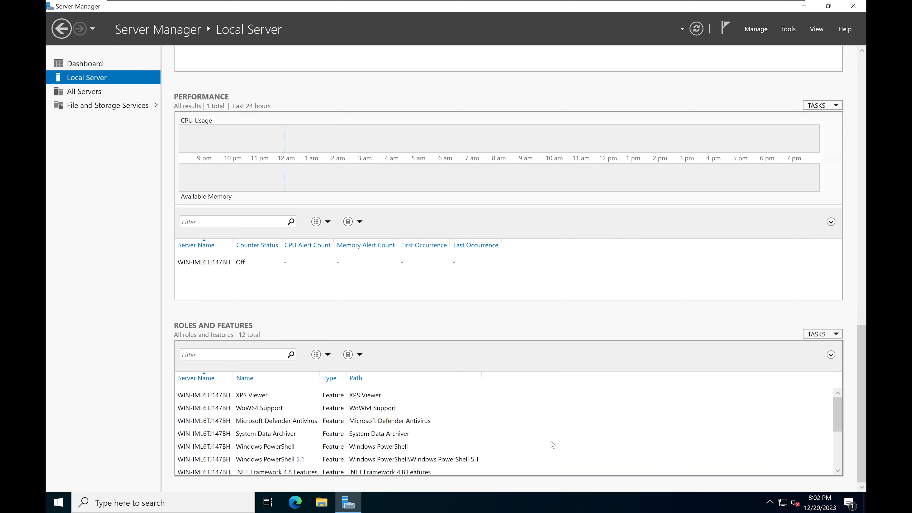
{"action": "scroll", "coordinate": [851, 286], "scroll_direction": "up", "scroll_amount": 15}
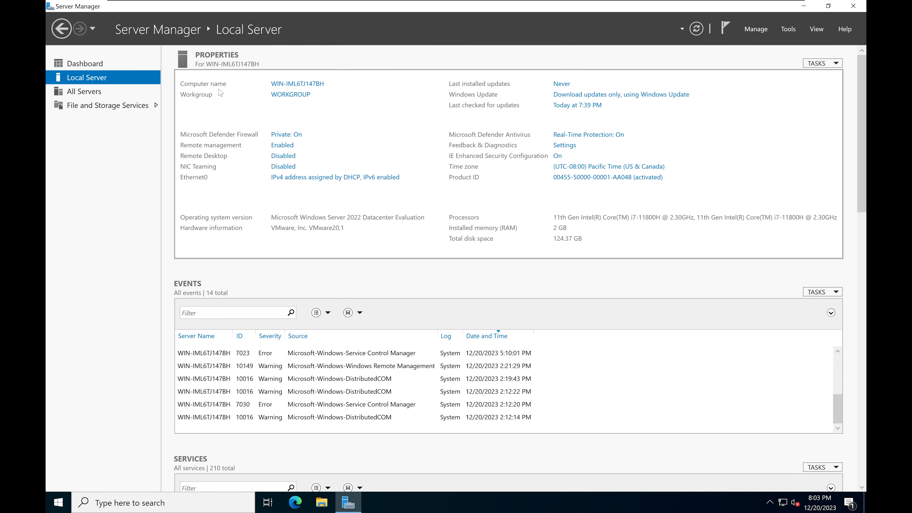
Review All Servers and the File and Storage Services pages for volumes, including C:, disks and storage pools, and return to the dashboard
{"action": "left_click", "coordinate": [84, 92]}
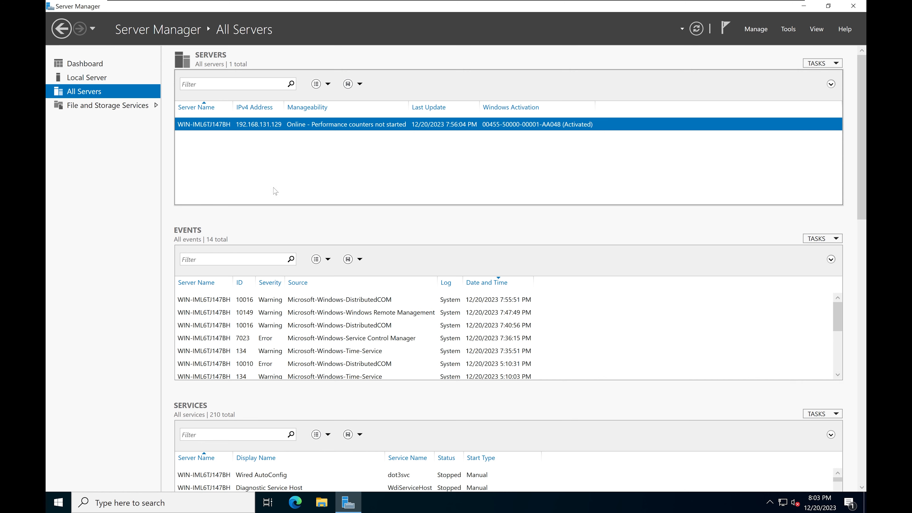
{"action": "left_click", "coordinate": [95, 106]}
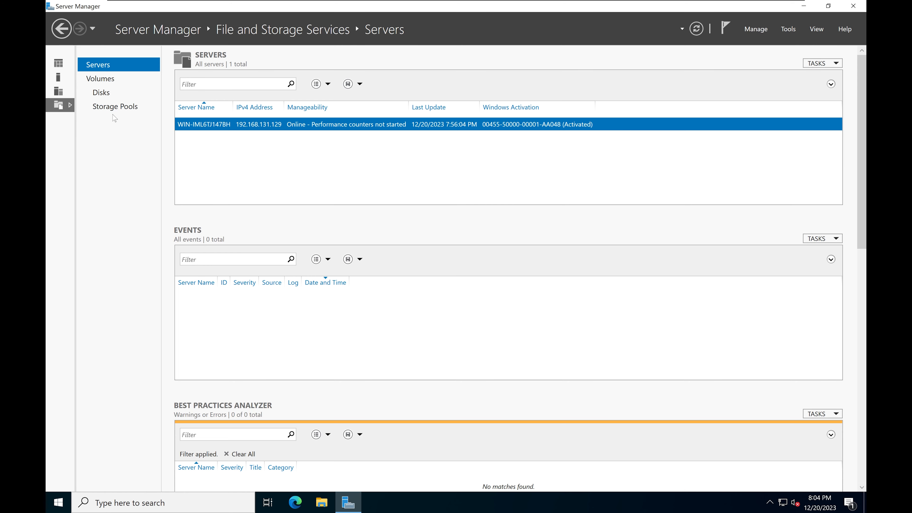
{"action": "left_click", "coordinate": [100, 79]}
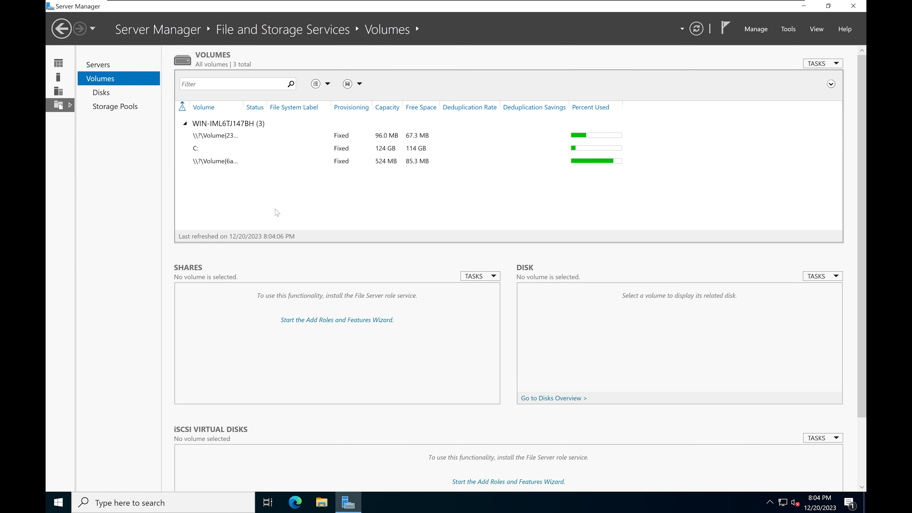
{"action": "left_click", "coordinate": [196, 150]}
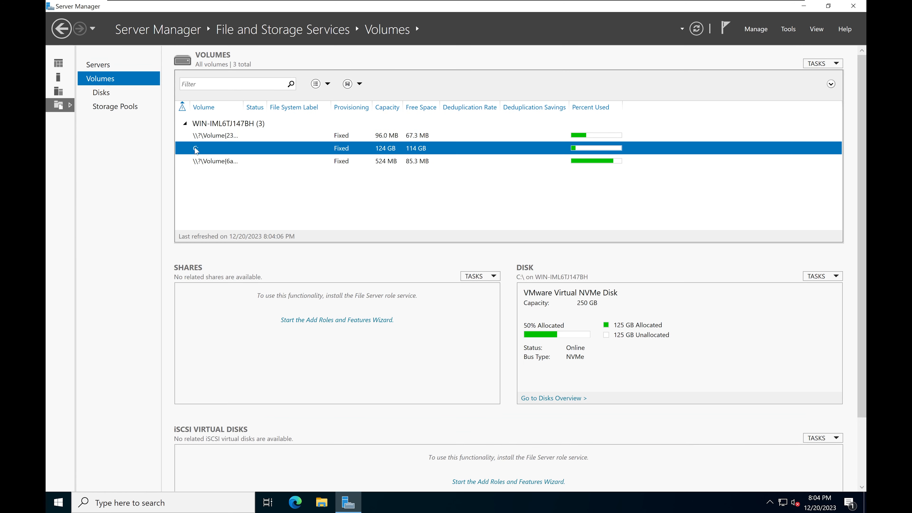
{"action": "left_click", "coordinate": [103, 94]}
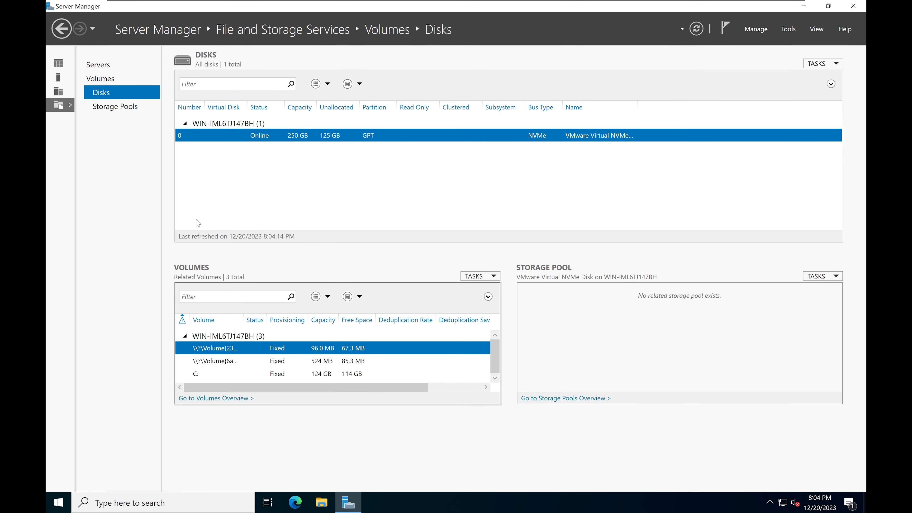
{"action": "left_click", "coordinate": [117, 111]}
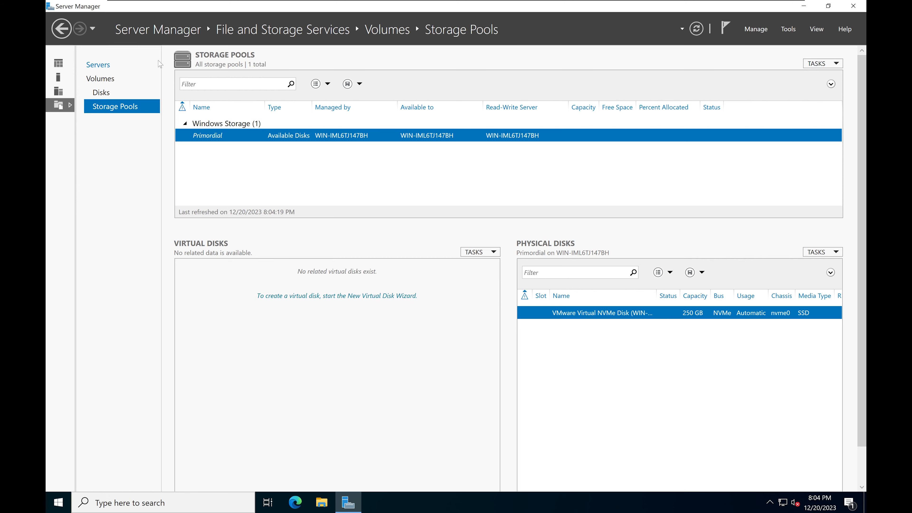
{"action": "left_click", "coordinate": [60, 65]}
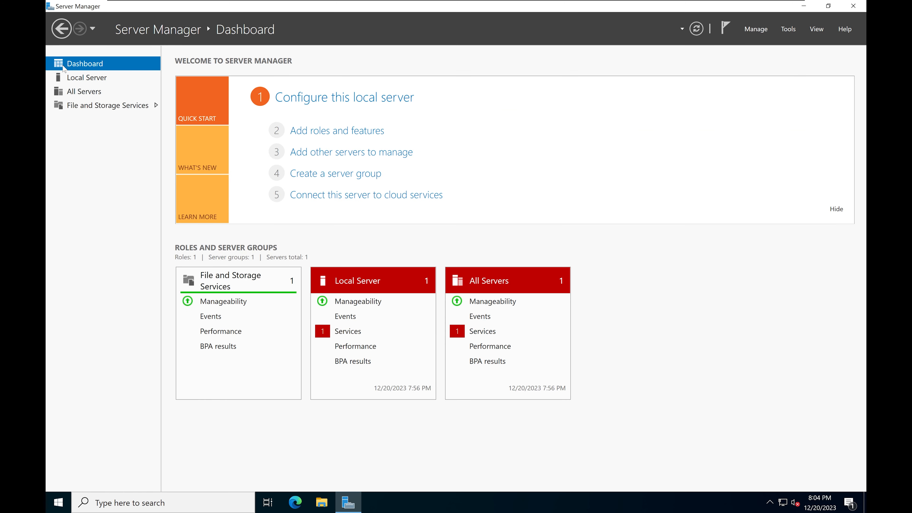
Close Server Manager, launch it again, and dismiss the message window that appears at startup
{"action": "left_click", "coordinate": [854, 6]}
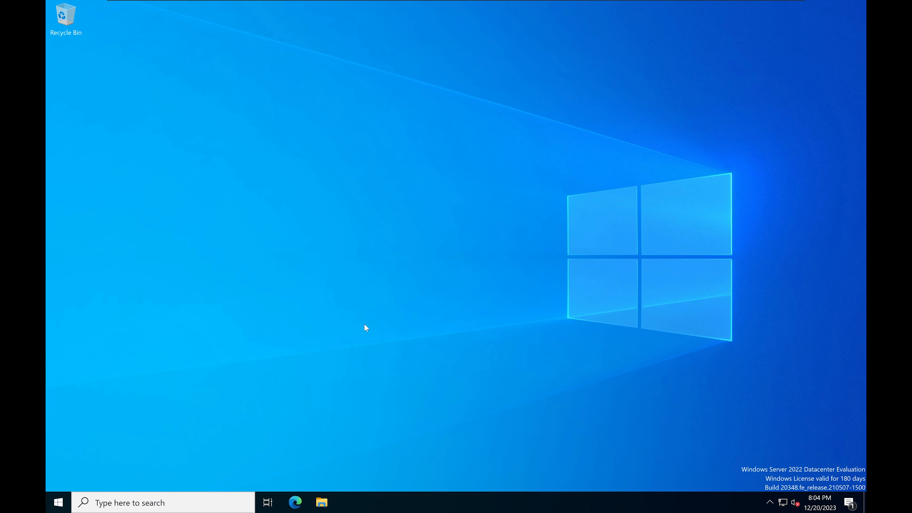
{"action": "left_click", "coordinate": [58, 507]}
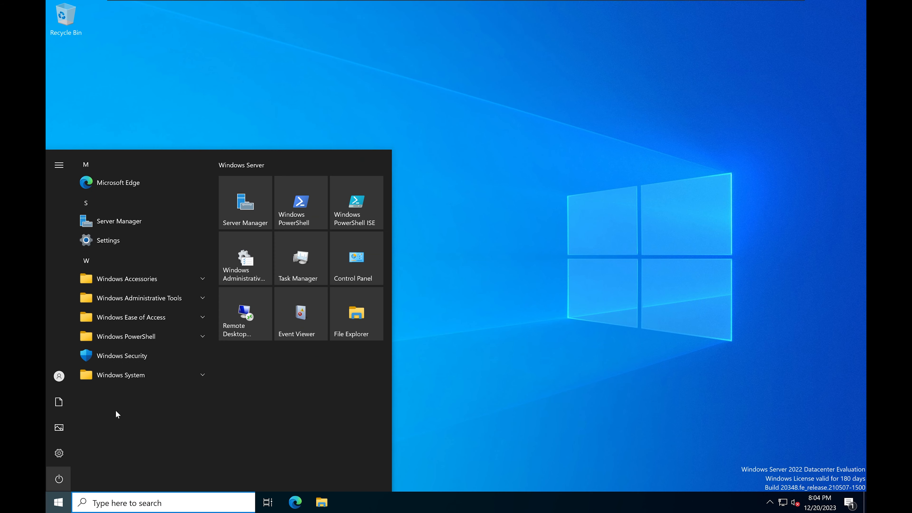
{"action": "left_click", "coordinate": [121, 223]}
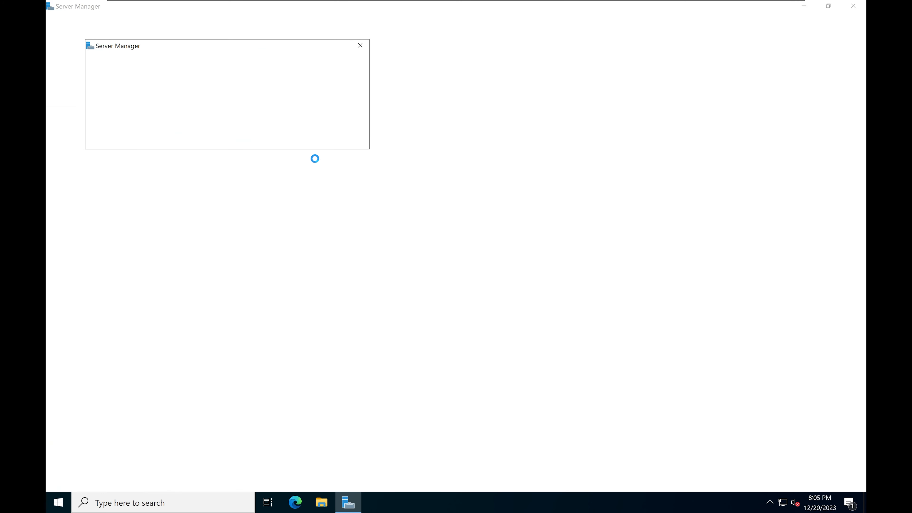
{"action": "left_click", "coordinate": [360, 45]}
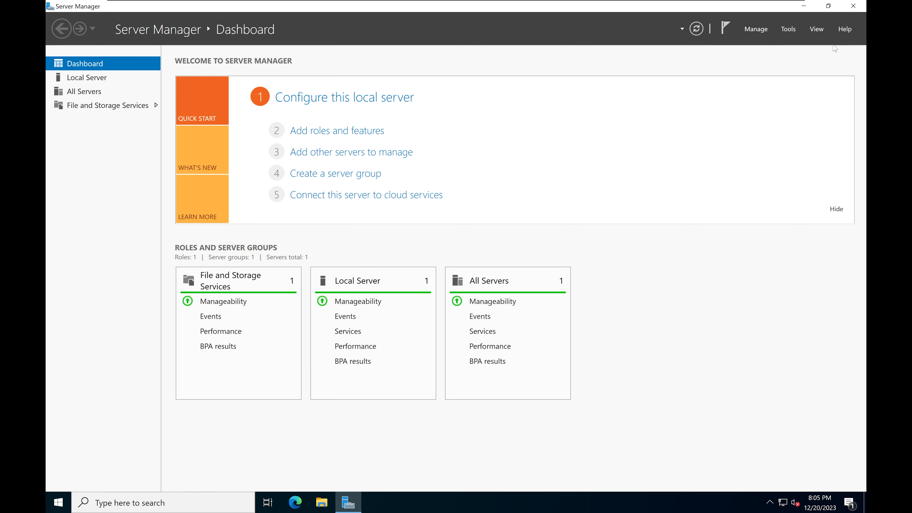
Refresh the Server Manager dashboard and check the notifications for running tasks
{"action": "left_click", "coordinate": [699, 31]}
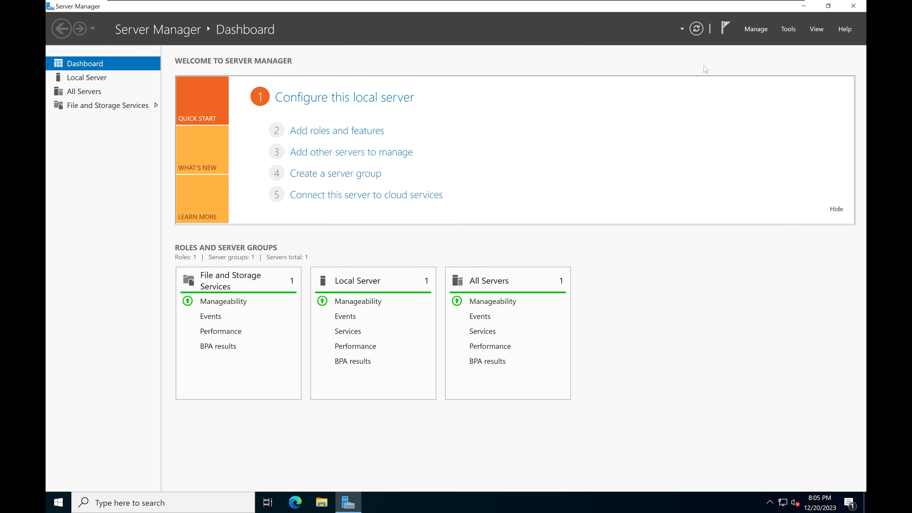
{"action": "left_click", "coordinate": [726, 27]}
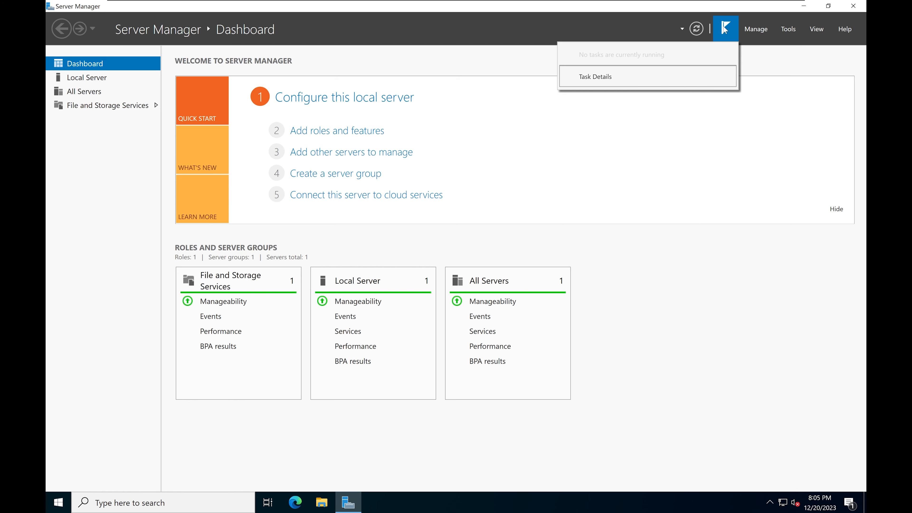
{"action": "left_click", "coordinate": [768, 58]}
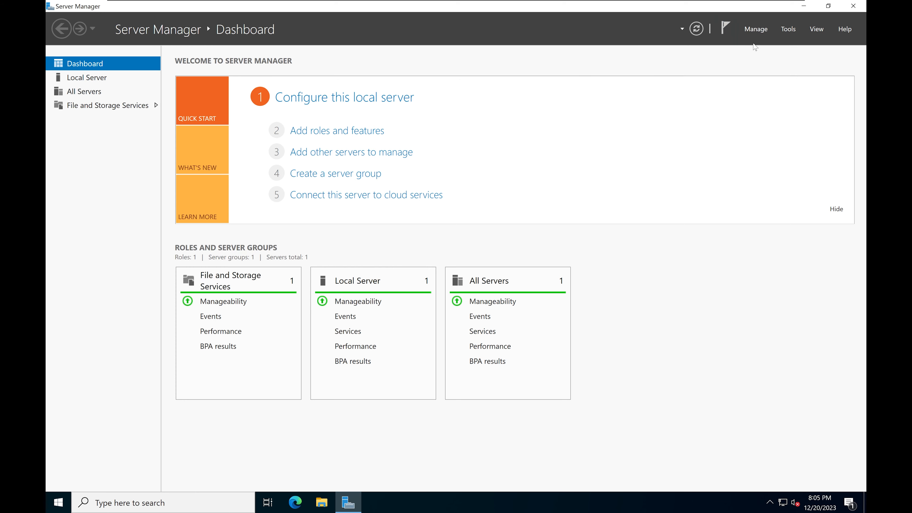
Review the available role and server management commands, administrative tools, zoom options and help resources in Server Manager
{"action": "left_click", "coordinate": [753, 29]}
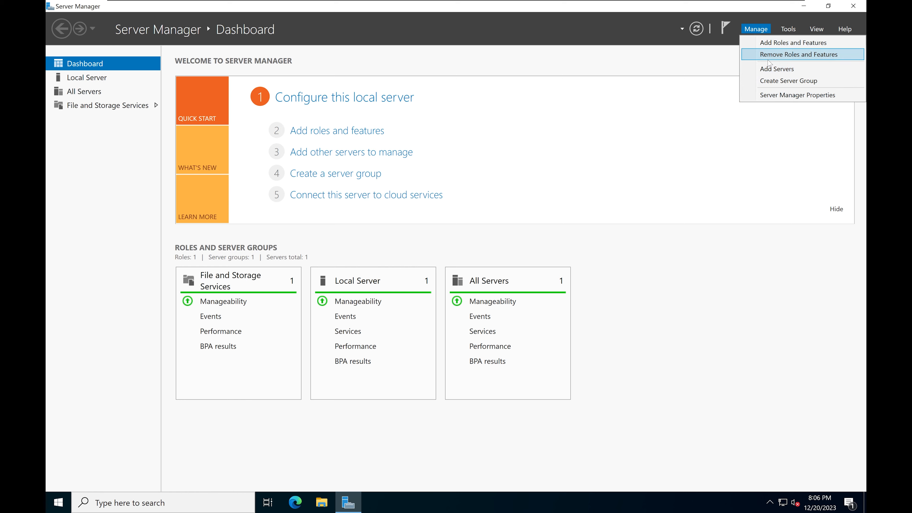
{"action": "left_click", "coordinate": [792, 30]}
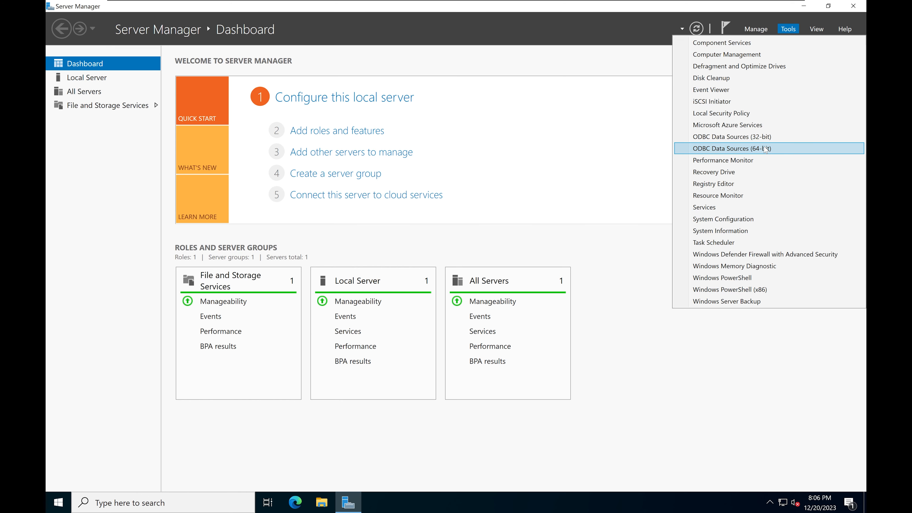
{"action": "left_click", "coordinate": [818, 31]}
{"action": "left_click", "coordinate": [817, 30]}
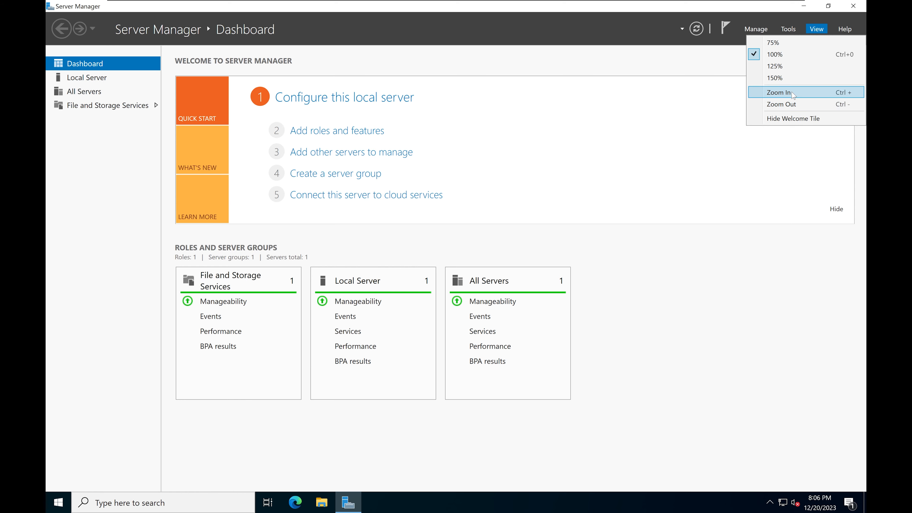
{"action": "left_click", "coordinate": [845, 29]}
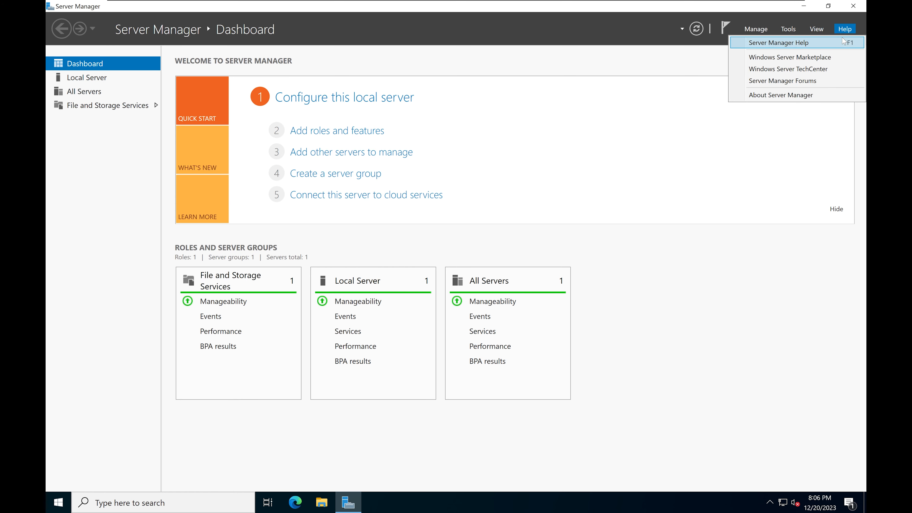
{"action": "left_click", "coordinate": [776, 221]}
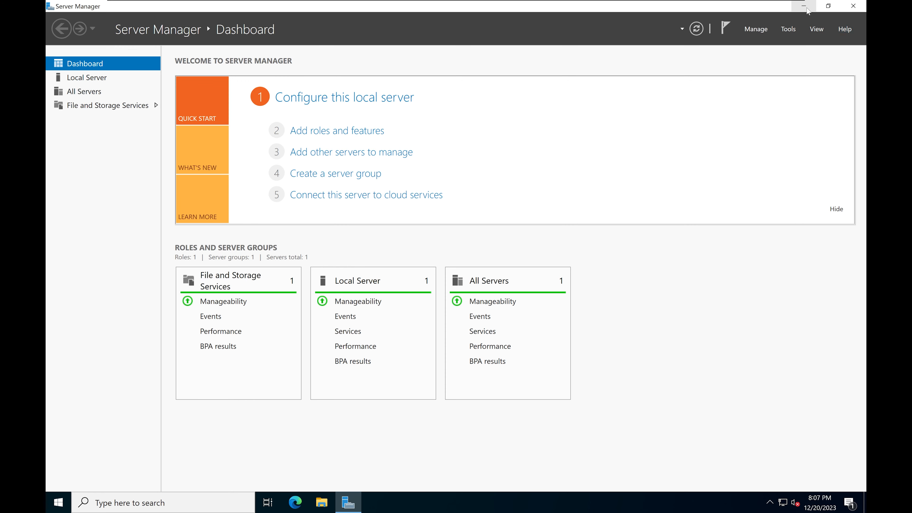
Minimize Server Manager, open File Explorer maximized, and view the folders and drives of This PC
{"action": "left_click", "coordinate": [805, 7]}
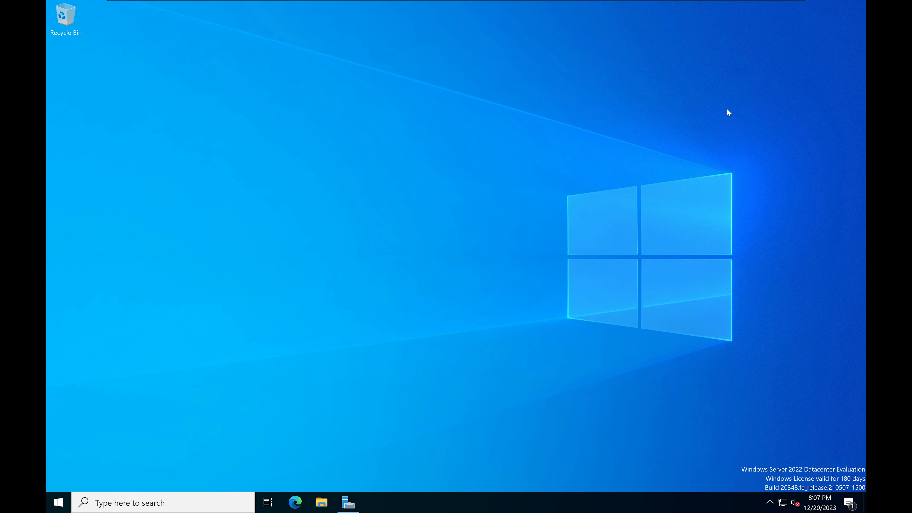
{"action": "left_click", "coordinate": [323, 503]}
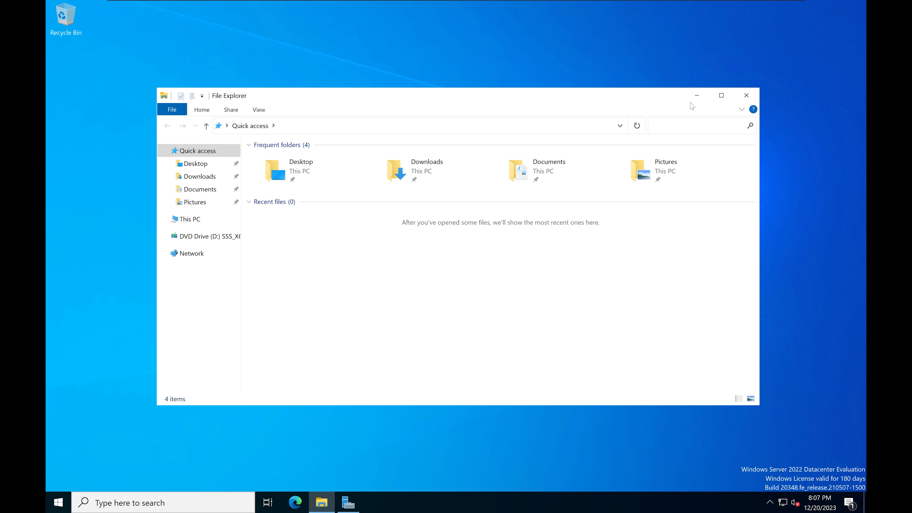
{"action": "left_click", "coordinate": [715, 98]}
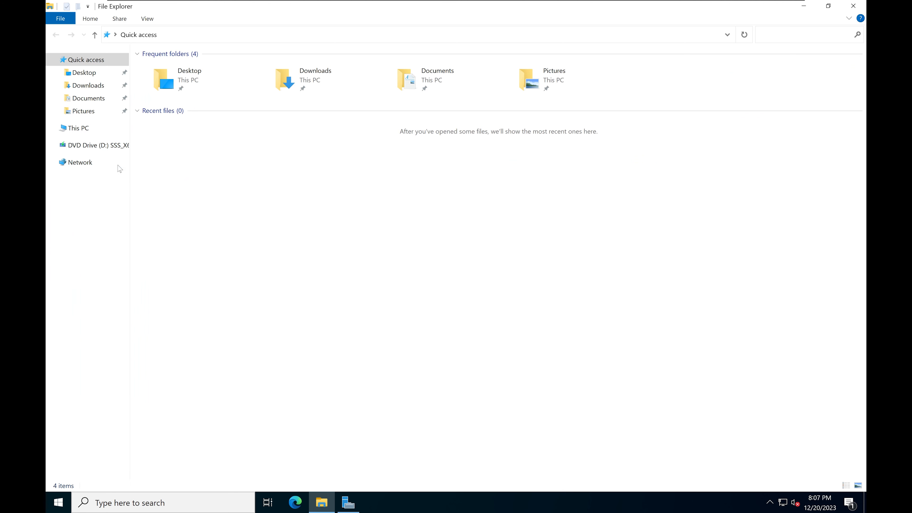
{"action": "left_click", "coordinate": [79, 129]}
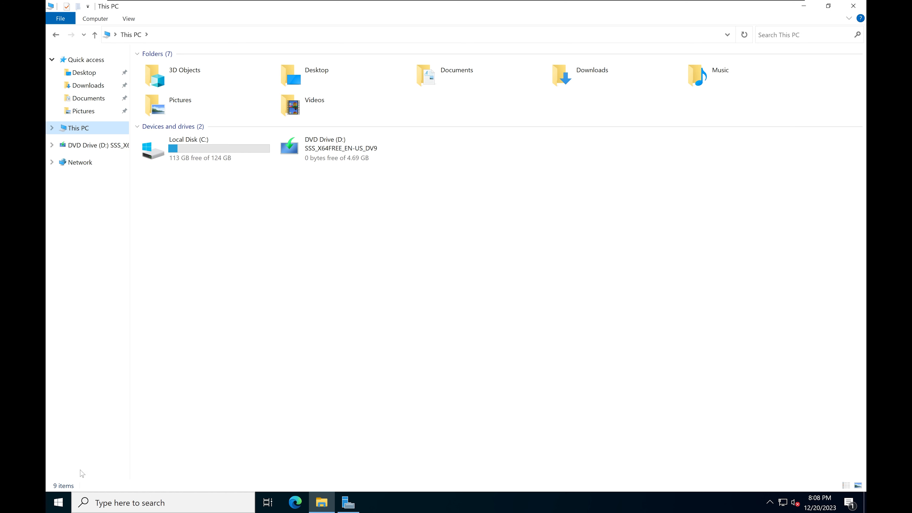
Launch Computer Management from the Windows Administrative Tools
{"action": "left_click", "coordinate": [58, 502]}
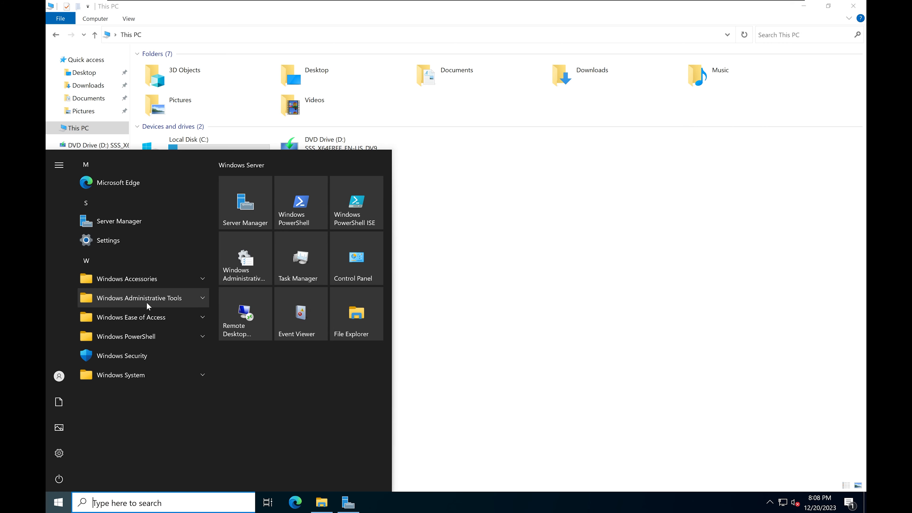
{"action": "left_click", "coordinate": [174, 302]}
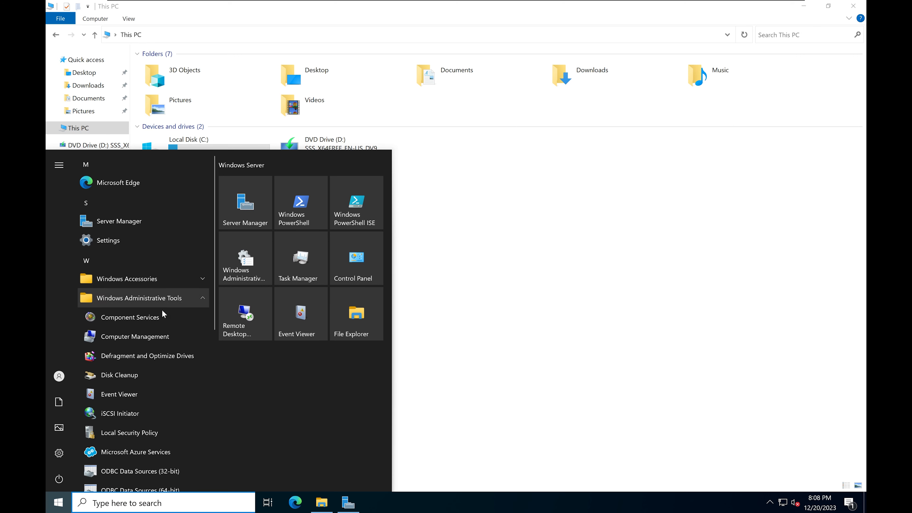
{"action": "left_click", "coordinate": [127, 341]}
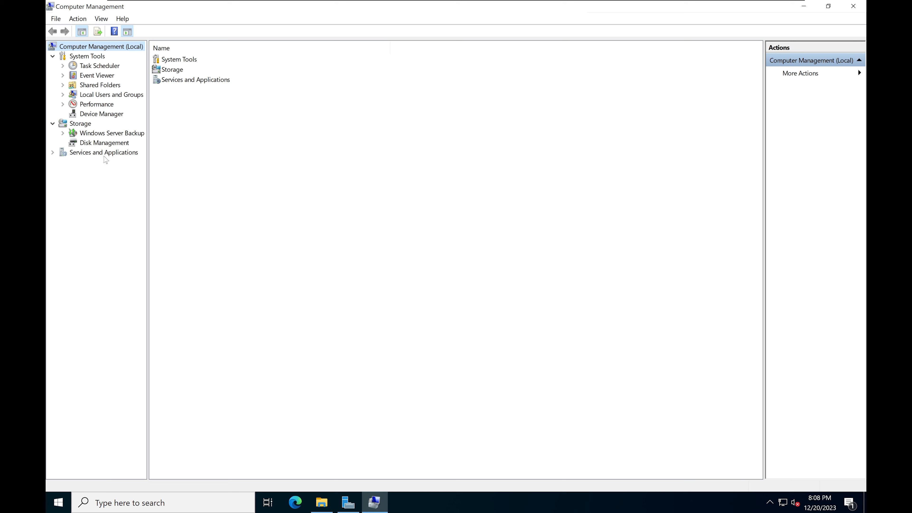
Open Disk Management and examine Disk 0 partitions 1 and 4 and the DVD volume, widening the Volume column to read the full names
{"action": "left_click", "coordinate": [96, 143]}
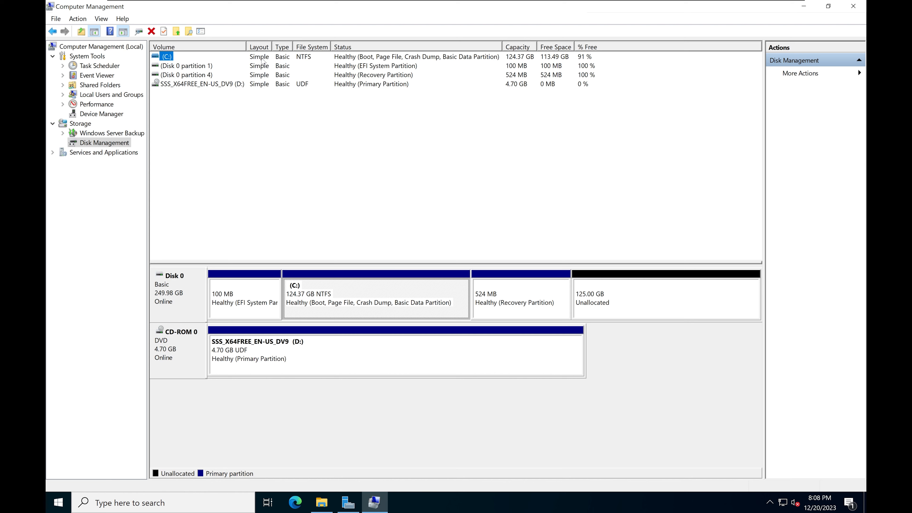
{"action": "left_click", "coordinate": [202, 66]}
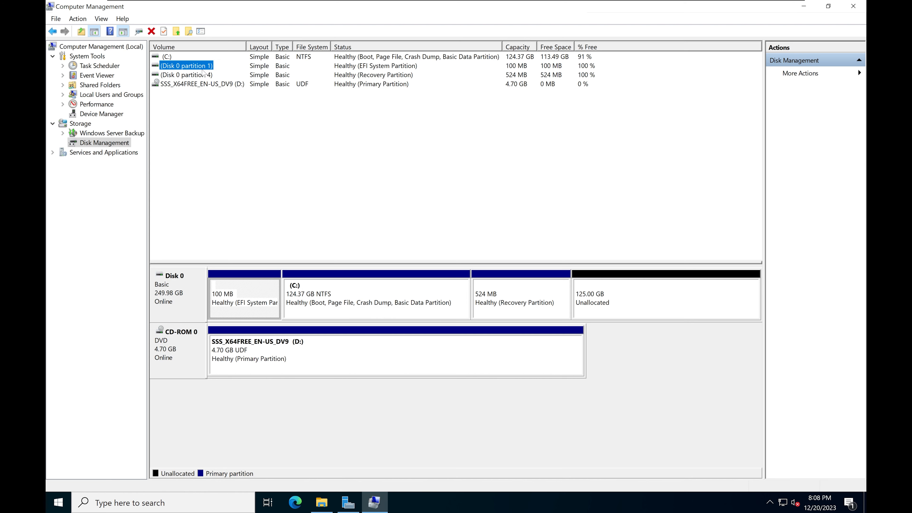
{"action": "left_click", "coordinate": [201, 77]}
{"action": "key", "text": "Up"}
{"action": "left_click", "coordinate": [205, 74]}
{"action": "key", "text": "Up"}
{"action": "left_click", "coordinate": [205, 77]}
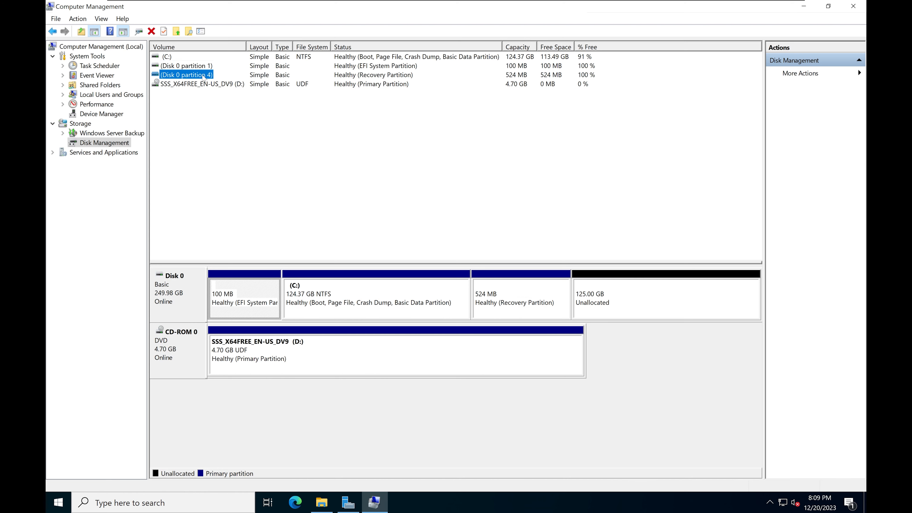
{"action": "left_click", "coordinate": [209, 67]}
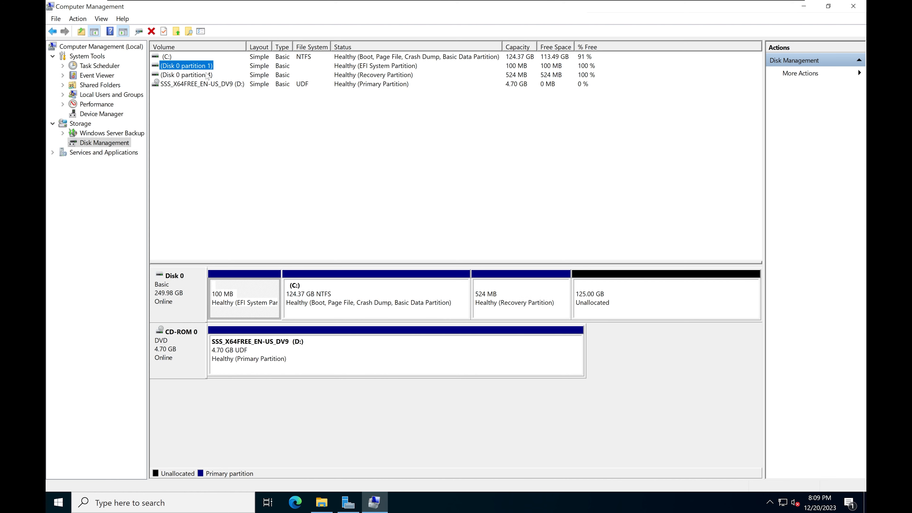
{"action": "left_click", "coordinate": [208, 76]}
{"action": "left_click", "coordinate": [204, 67]}
{"action": "left_click", "coordinate": [204, 76]}
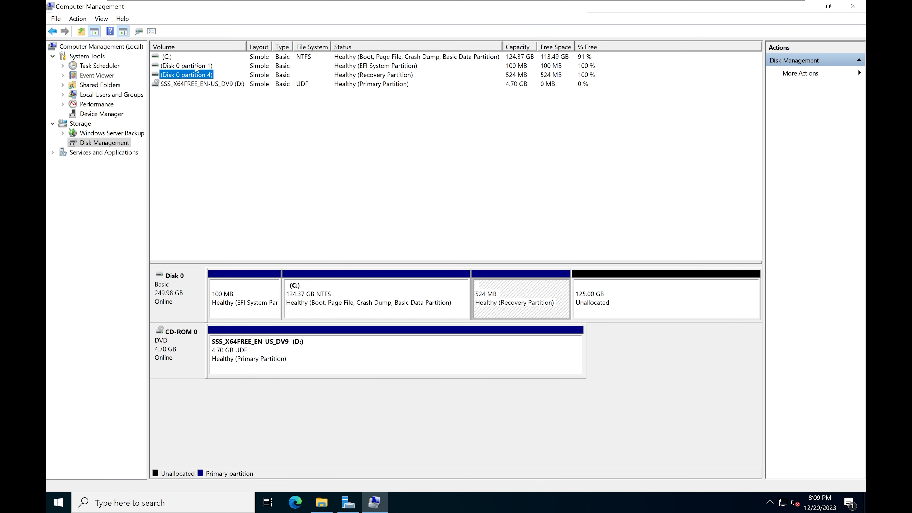
{"action": "left_click", "coordinate": [195, 85]}
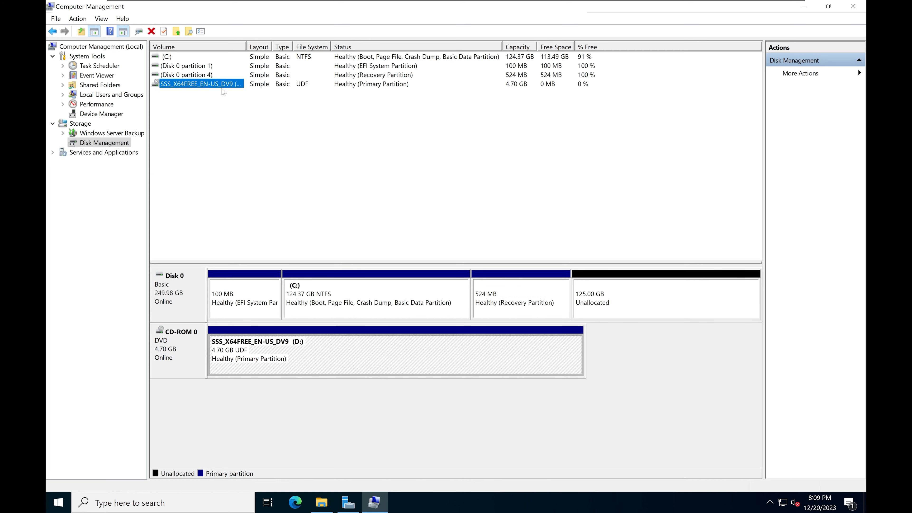
{"action": "left_click_drag", "start_coordinate": [246, 47], "coordinate": [266, 46]}
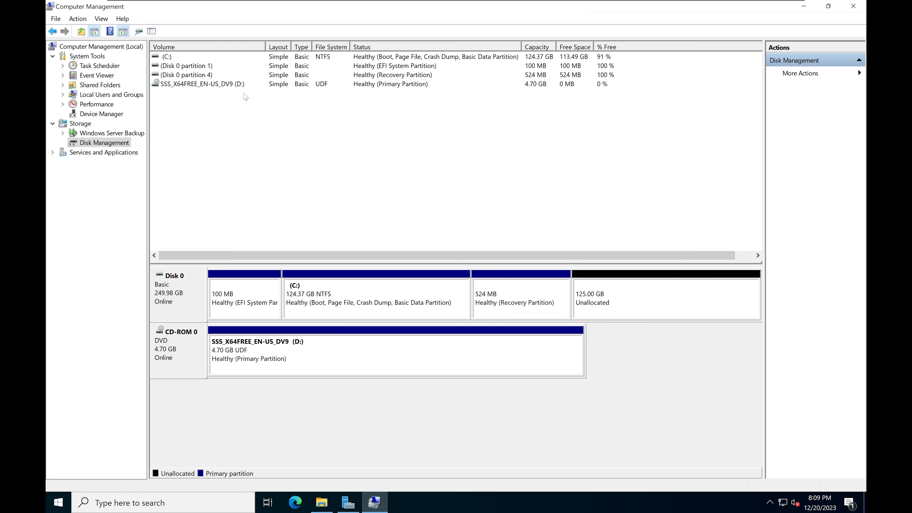
{"action": "left_click", "coordinate": [227, 86]}
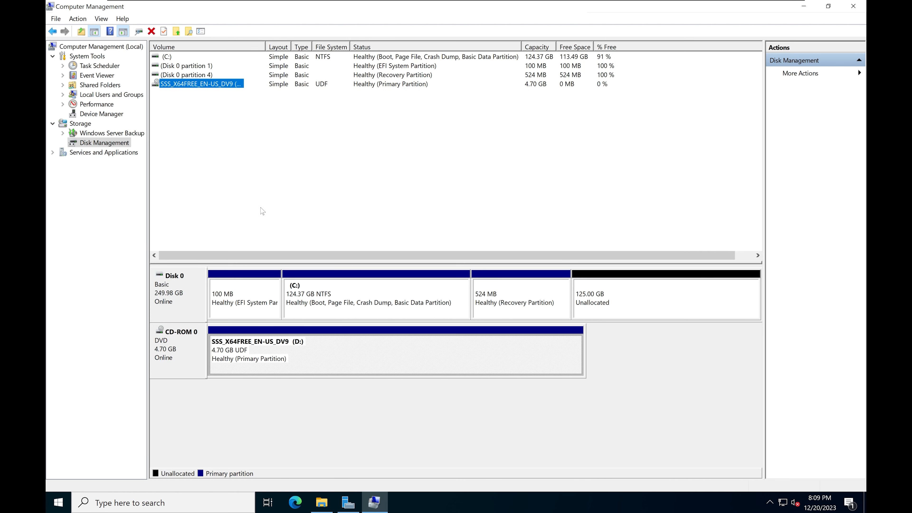
Start a new simple volume in the unallocated space of Disk 0, with a size of 127999 MB and drive letter E
{"action": "left_click", "coordinate": [626, 304]}
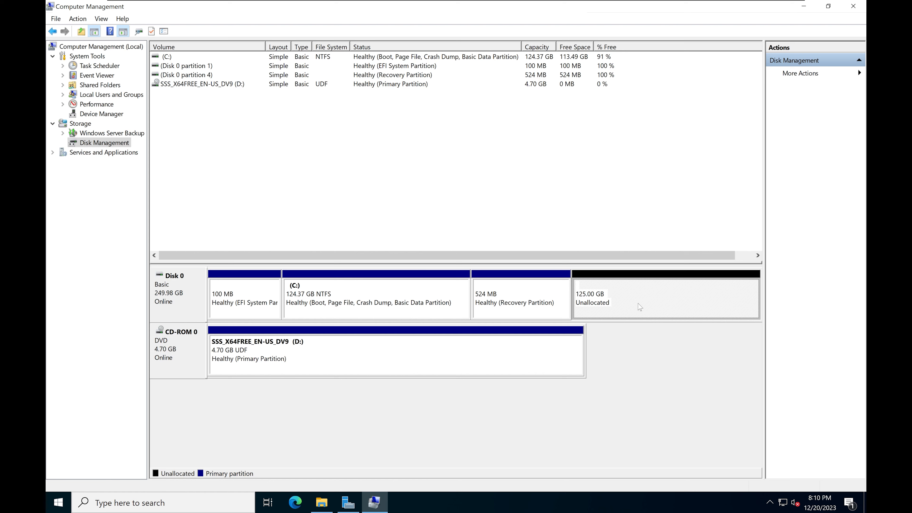
{"action": "right_click", "coordinate": [606, 305]}
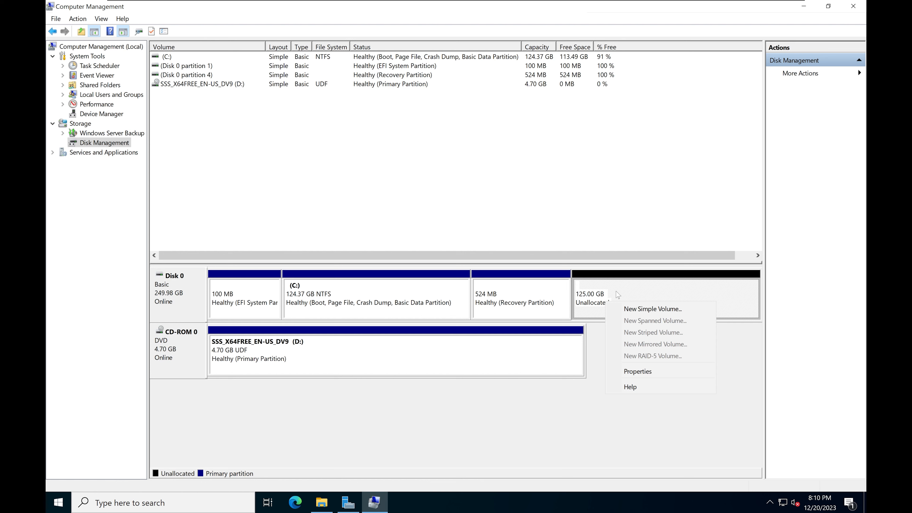
{"action": "left_click", "coordinate": [636, 312]}
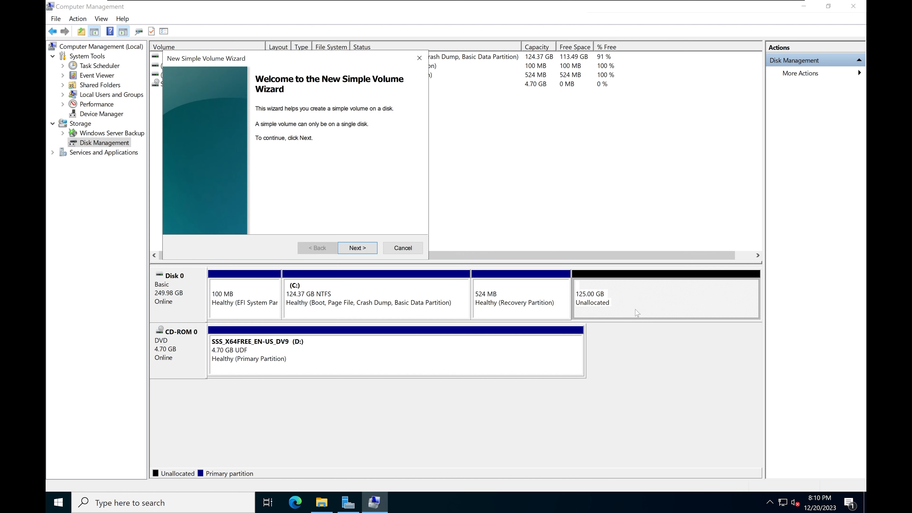
{"action": "left_click", "coordinate": [356, 248]}
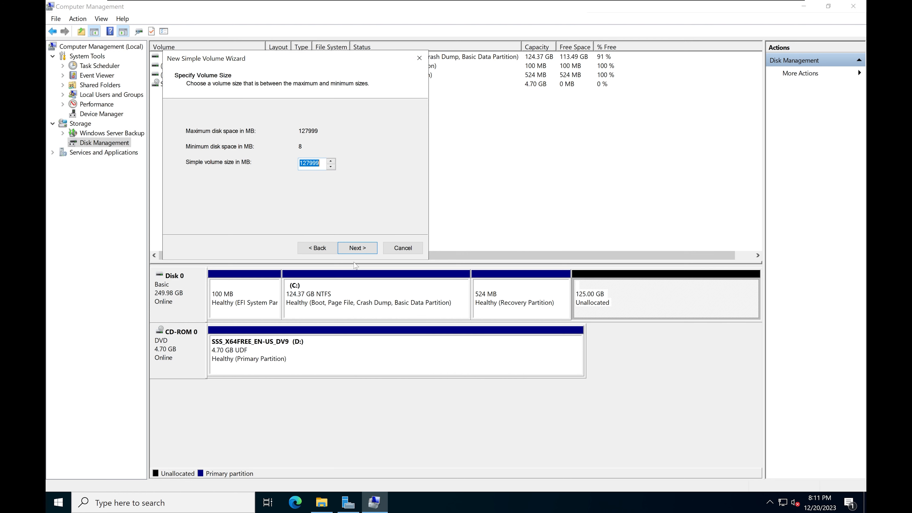
{"action": "left_click", "coordinate": [365, 249]}
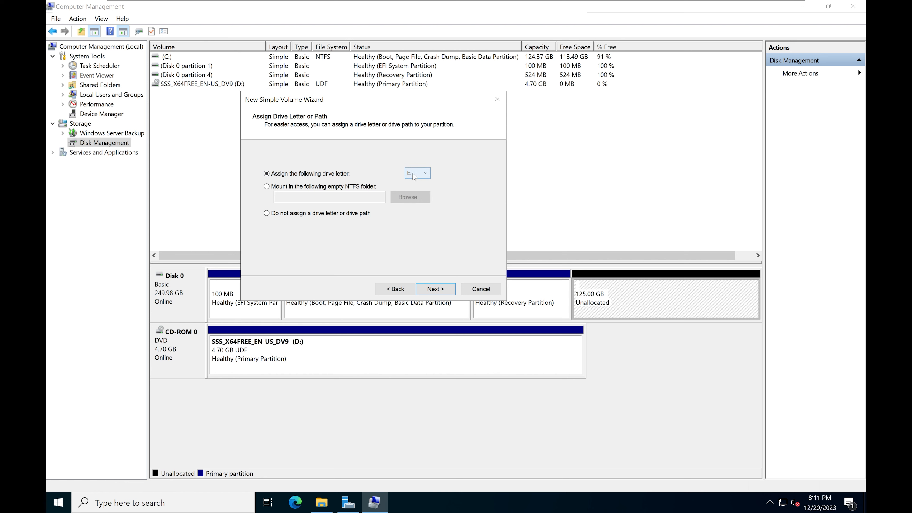
{"action": "left_click", "coordinate": [435, 294]}
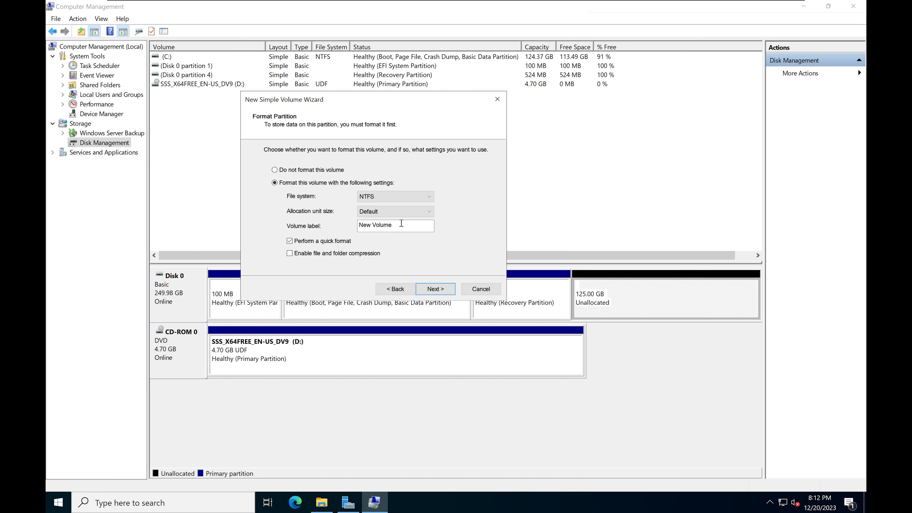
Label the new volume Data, keep the NTFS quick format settings, review the summary and create the volume
{"action": "left_click_drag", "start_coordinate": [401, 223], "coordinate": [358, 225]}
{"action": "type", "text": "Data"}
{"action": "left_click", "coordinate": [435, 289]}
{"action": "left_click_drag", "start_coordinate": [480, 195], "coordinate": [492, 218]}
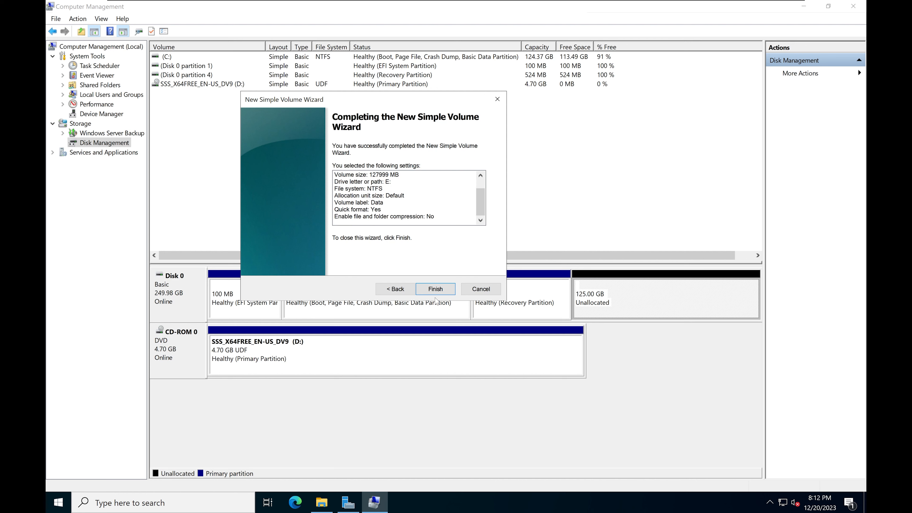
{"action": "left_click", "coordinate": [438, 288]}
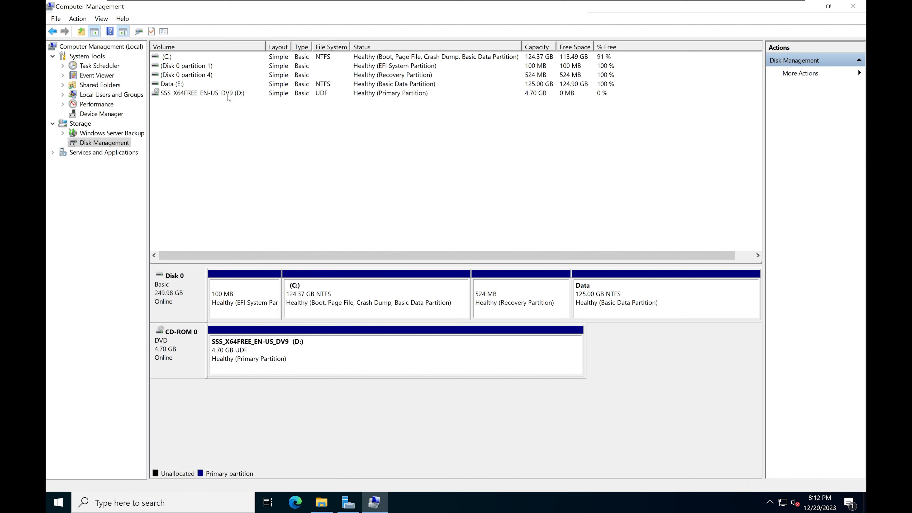
Select the Data volume, then switch to File Explorer and check the capacity and free space of the C:, D: and E: drives
{"action": "left_click", "coordinate": [176, 86]}
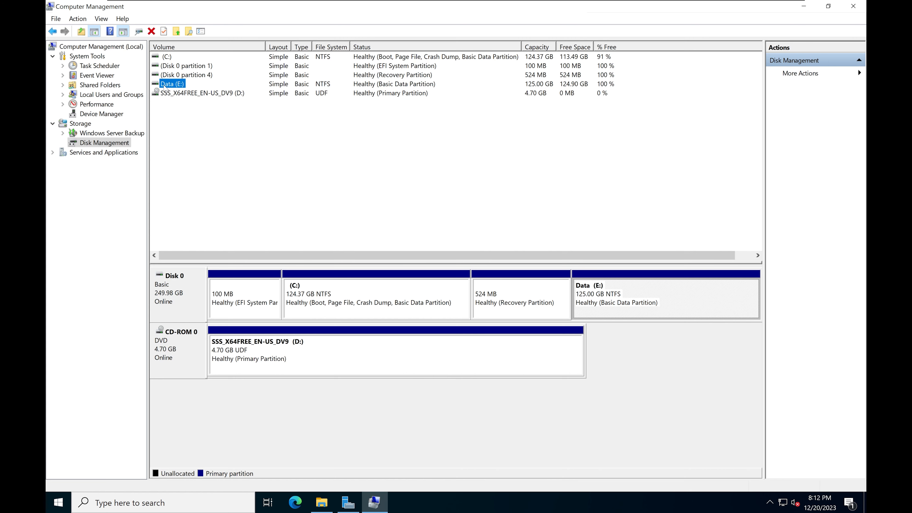
{"action": "left_click", "coordinate": [327, 508]}
{"action": "left_click", "coordinate": [466, 157]}
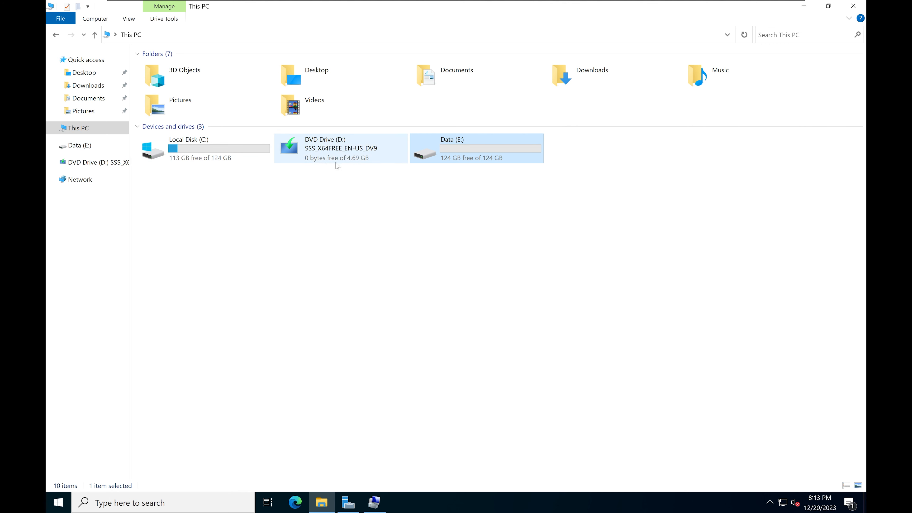
{"action": "left_click", "coordinate": [207, 149]}
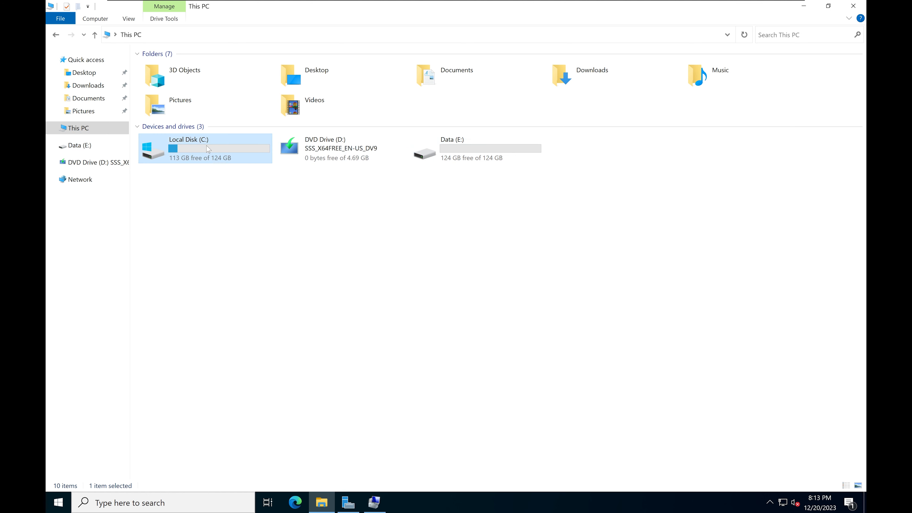
{"action": "mouse_move", "coordinate": [210, 150]}
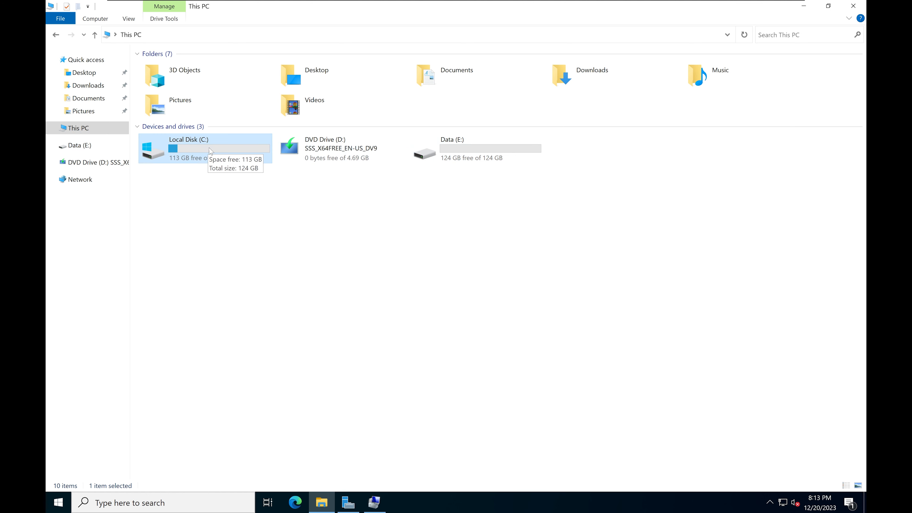
{"action": "left_click", "coordinate": [338, 150]}
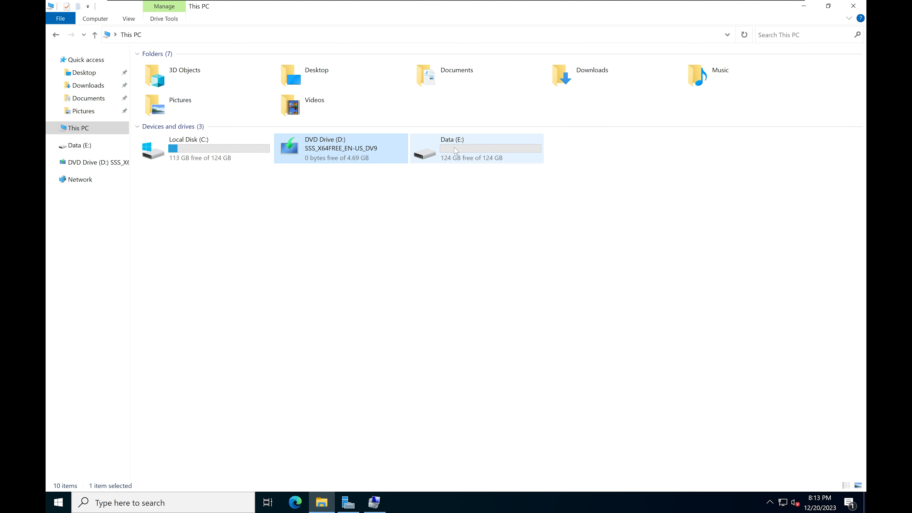
{"action": "left_click", "coordinate": [468, 148]}
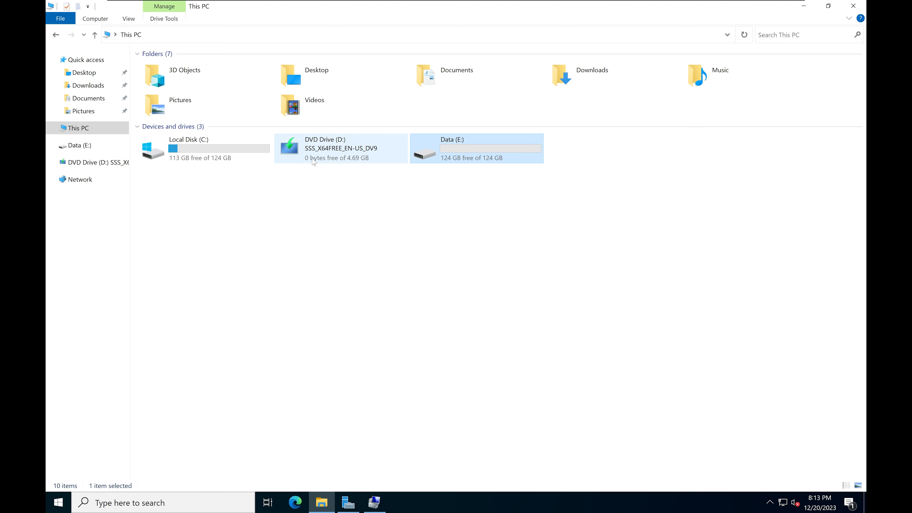
{"action": "mouse_move", "coordinate": [473, 143]}
{"action": "mouse_move", "coordinate": [282, 157]}
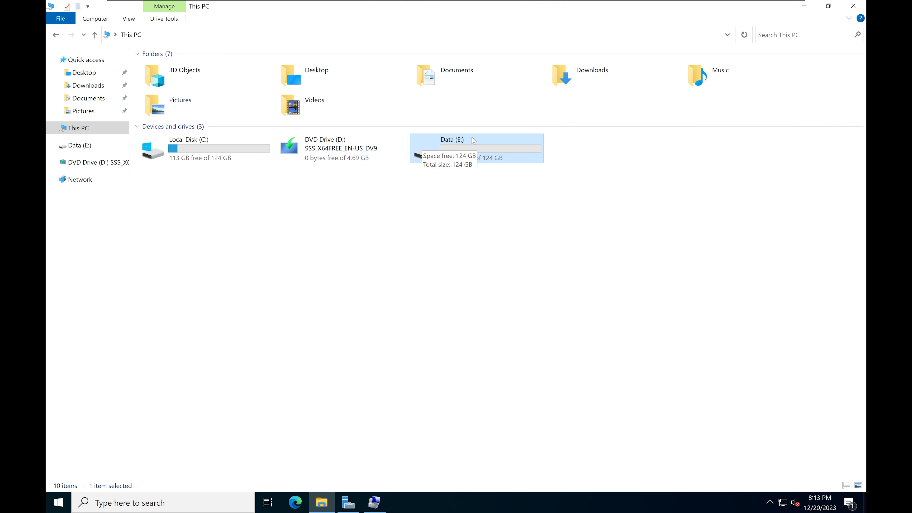
Return to Computer Management and change the drive letter of the SSS_X64FREE_EN-US_DV9 DVD volume to F
{"action": "left_click", "coordinate": [379, 504]}
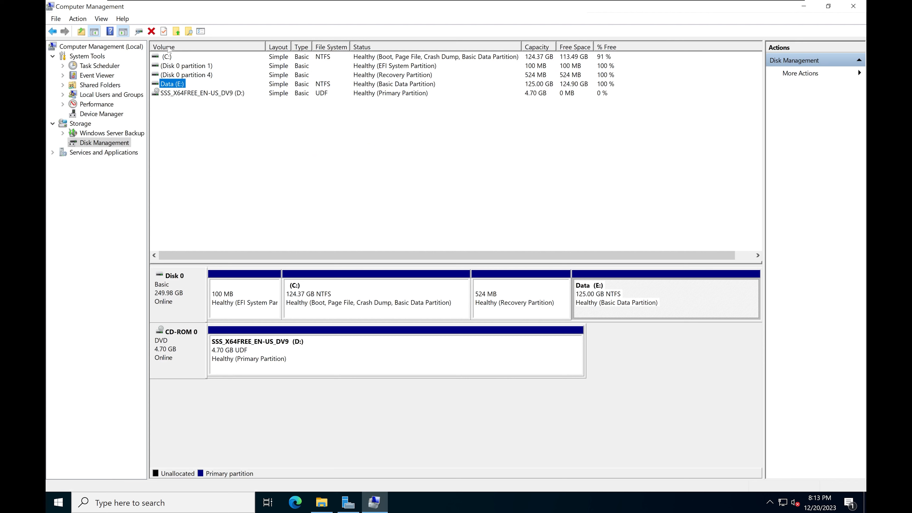
{"action": "right_click", "coordinate": [193, 94]}
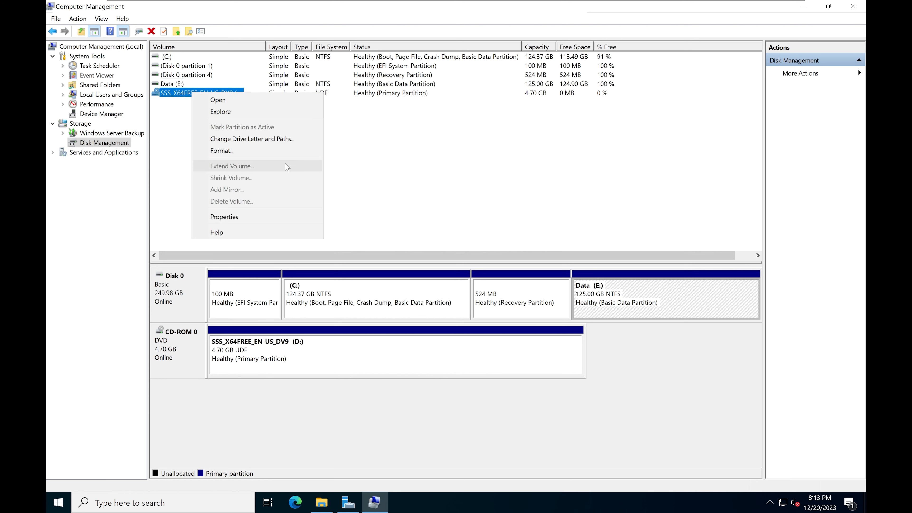
{"action": "left_click", "coordinate": [263, 140]}
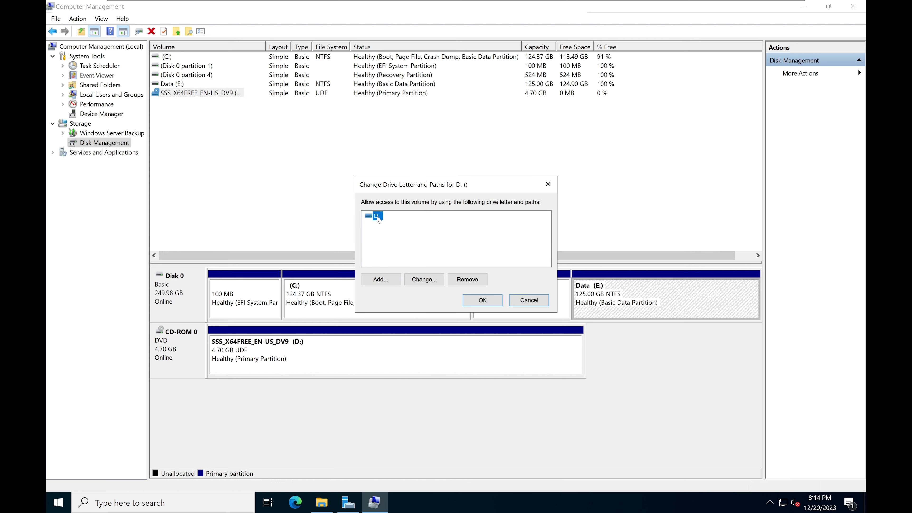
{"action": "left_click", "coordinate": [432, 284]}
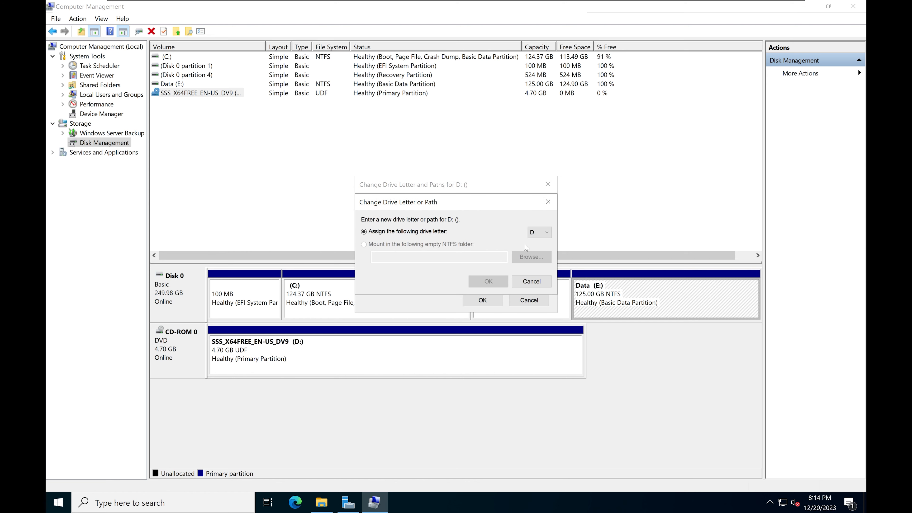
{"action": "left_click", "coordinate": [538, 233]}
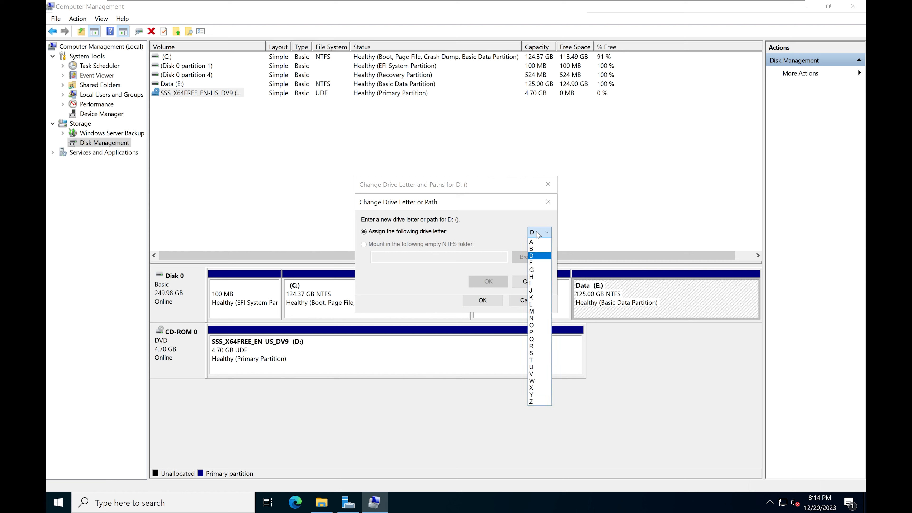
{"action": "left_click", "coordinate": [536, 263]}
{"action": "left_click", "coordinate": [487, 282]}
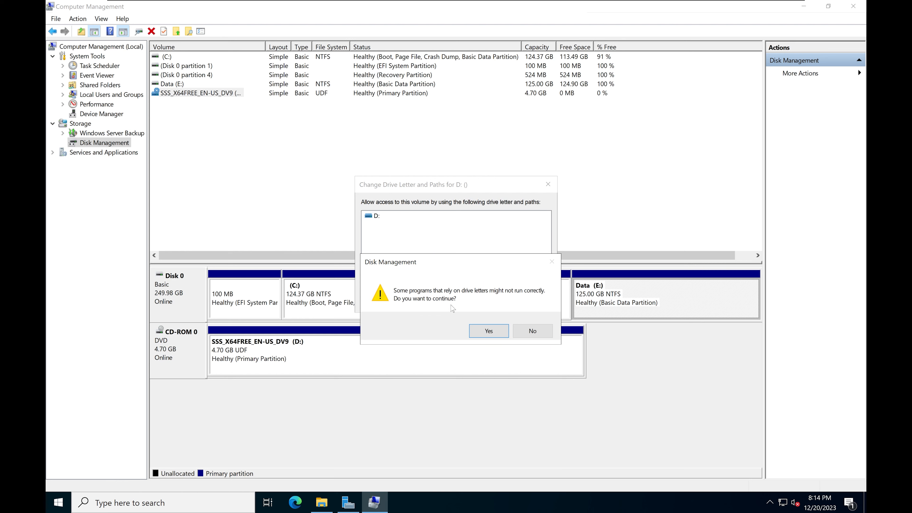
{"action": "left_click", "coordinate": [502, 335]}
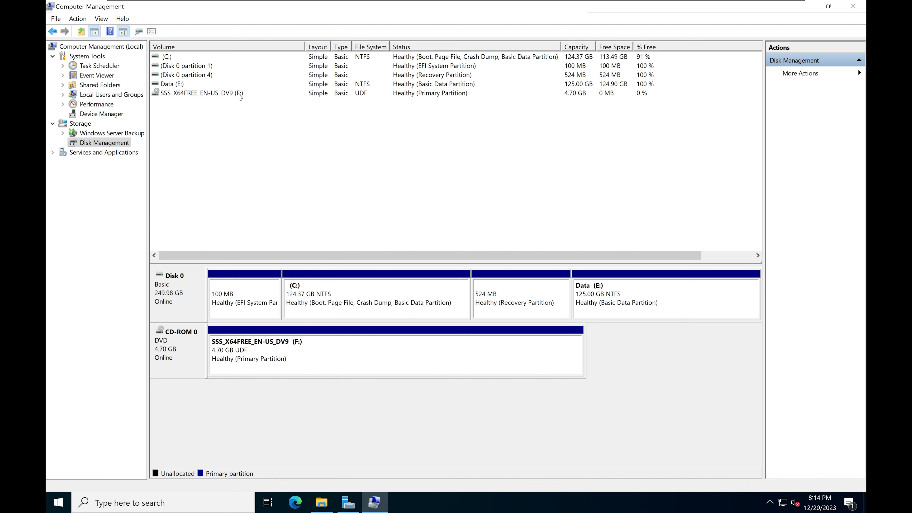
Change the drive letter of the Data volume to D and accept the drive-letter change
{"action": "left_click", "coordinate": [173, 85]}
{"action": "right_click", "coordinate": [173, 86]}
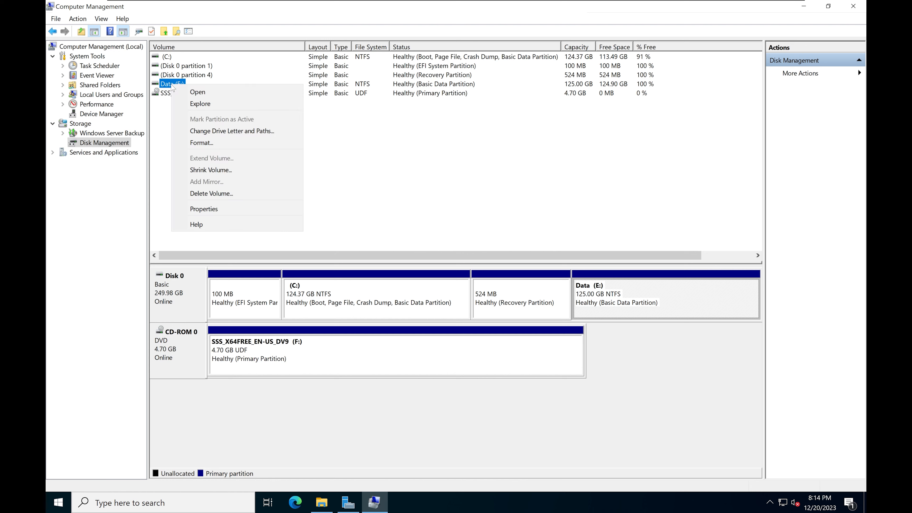
{"action": "left_click", "coordinate": [238, 130]}
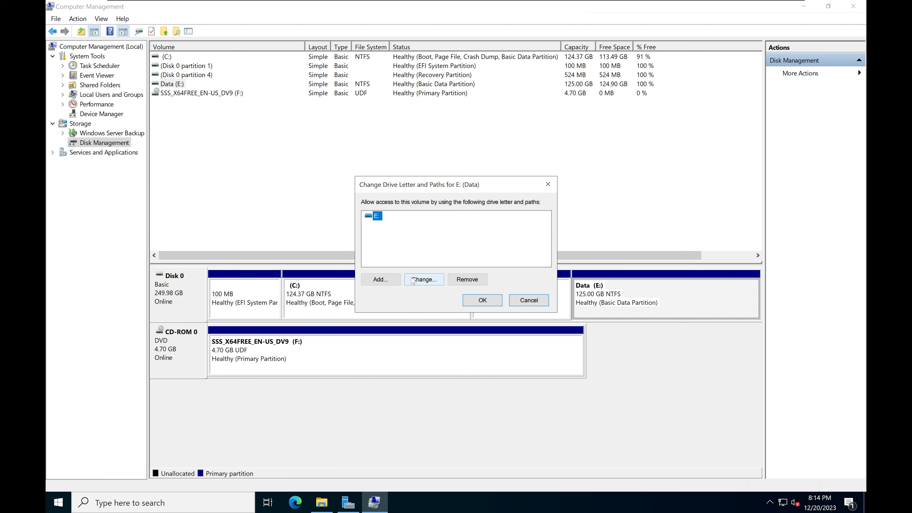
{"action": "left_click", "coordinate": [421, 282]}
{"action": "left_click", "coordinate": [533, 233]}
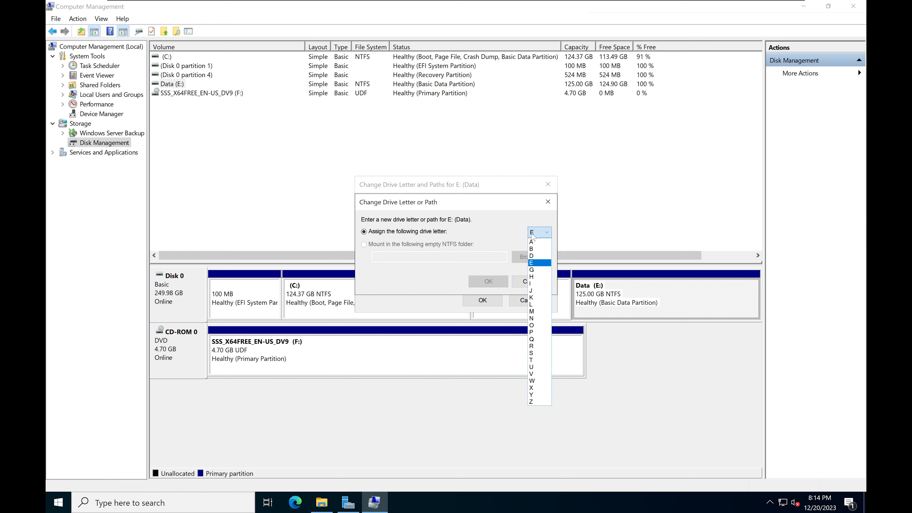
{"action": "left_click", "coordinate": [535, 256]}
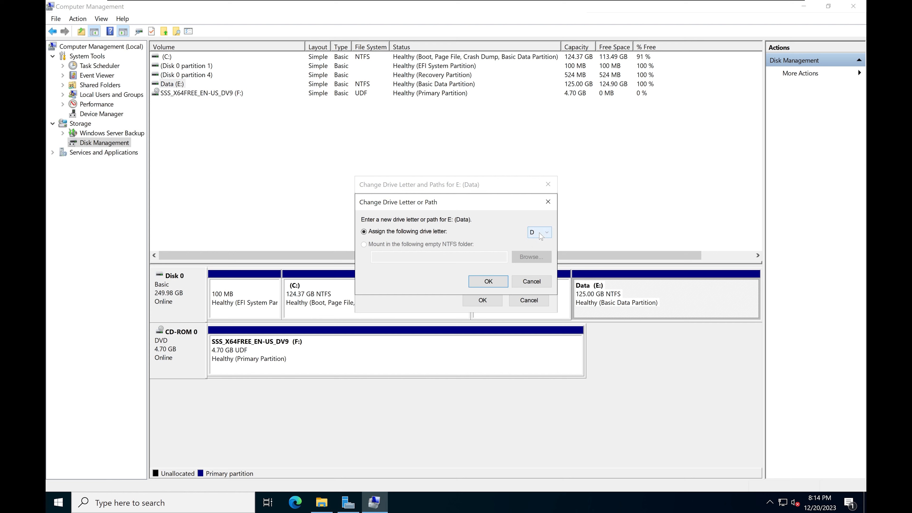
{"action": "left_click", "coordinate": [489, 283]}
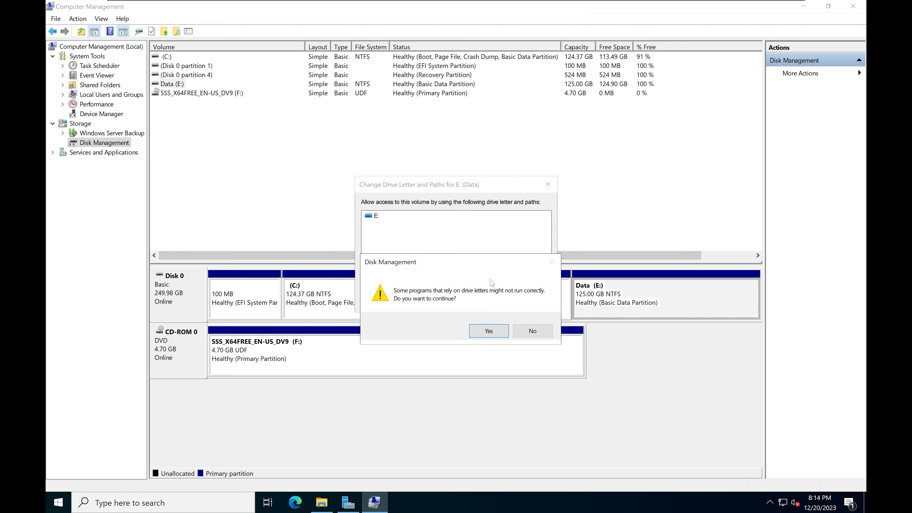
{"action": "left_click", "coordinate": [489, 333]}
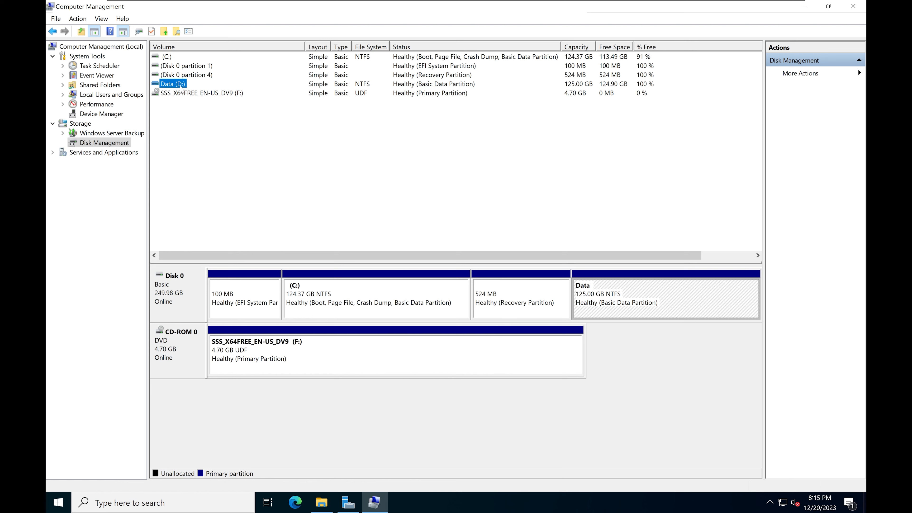
Change the drive letter of the SSS_X64FREE_EN-US_DV9 DVD volume to E and accept the change
{"action": "left_click", "coordinate": [216, 94]}
{"action": "right_click", "coordinate": [216, 94]}
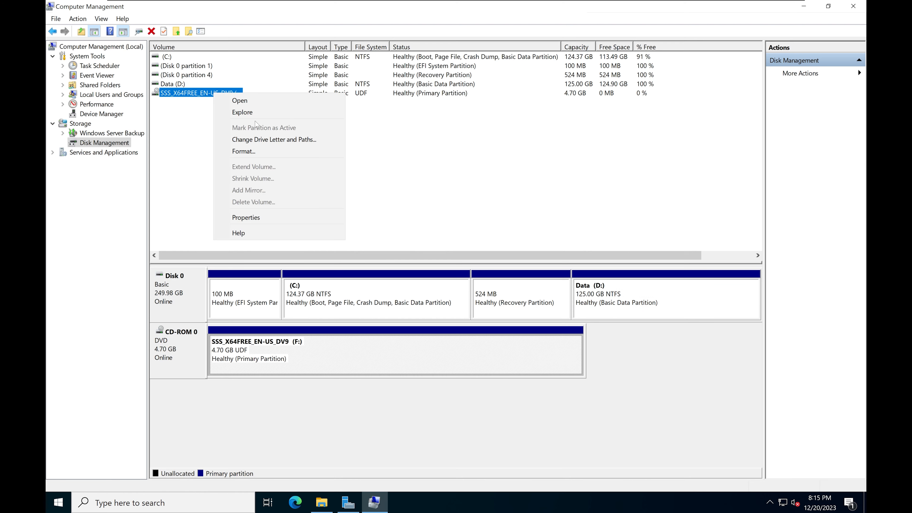
{"action": "left_click", "coordinate": [257, 140]}
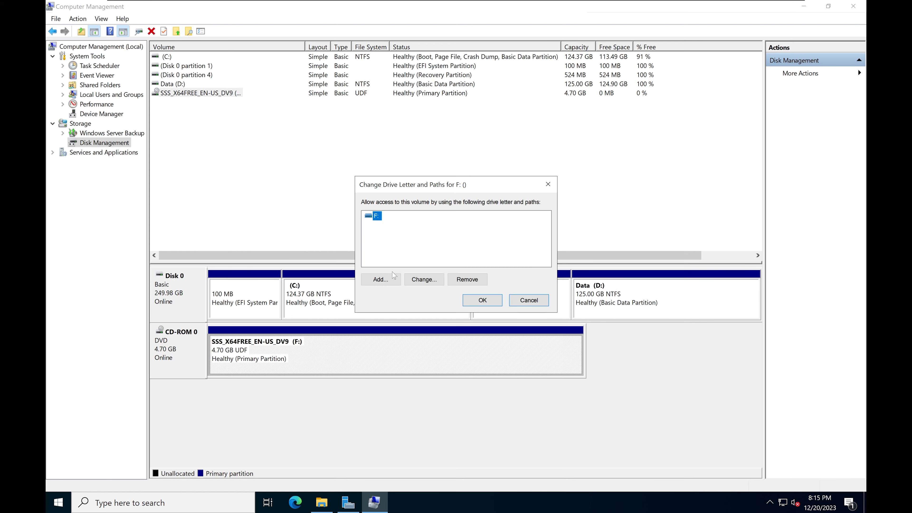
{"action": "left_click", "coordinate": [422, 279]}
{"action": "left_click", "coordinate": [532, 232]}
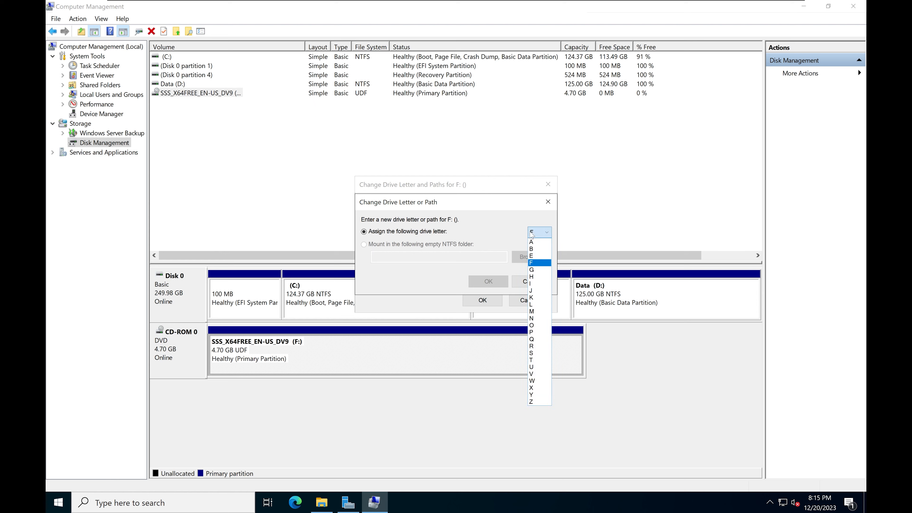
{"action": "left_click", "coordinate": [531, 255]}
{"action": "left_click", "coordinate": [483, 282]}
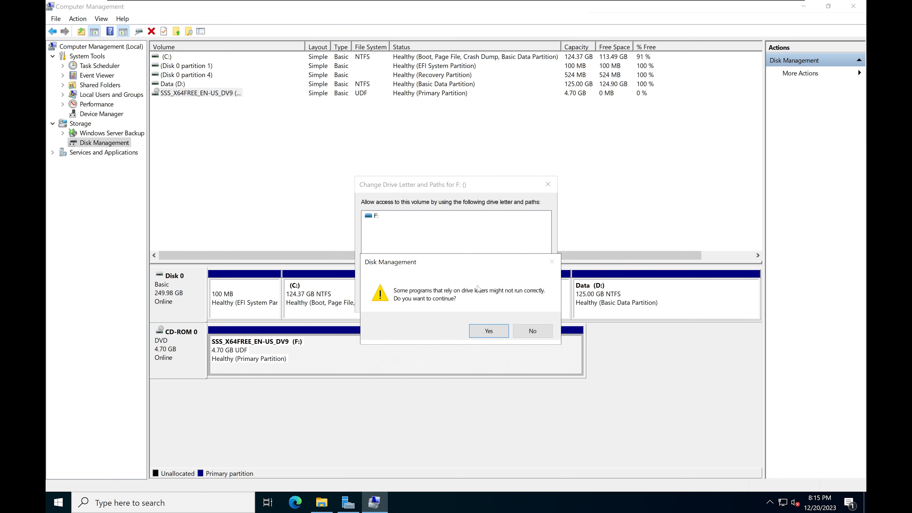
{"action": "left_click", "coordinate": [488, 331]}
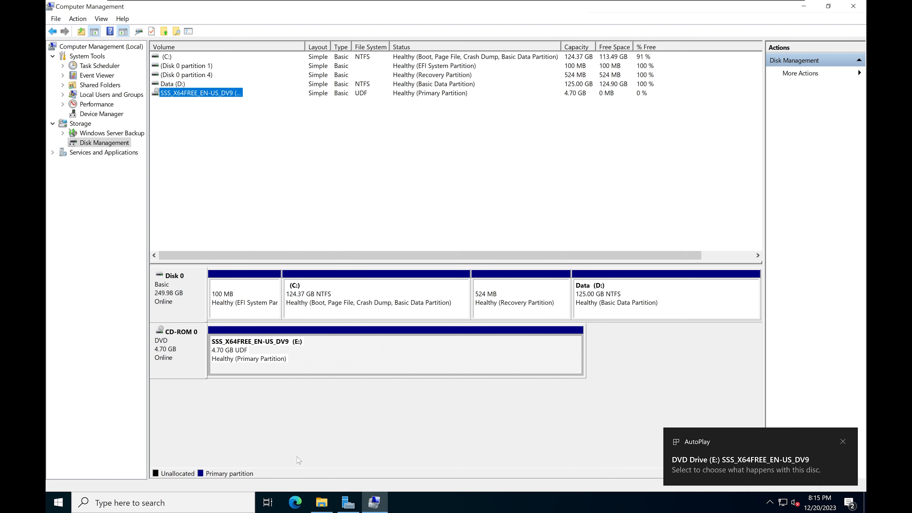
Switch to File Explorer and check the letters and free space of the Local Disk, Data and DVD drives
{"action": "left_click", "coordinate": [323, 507]}
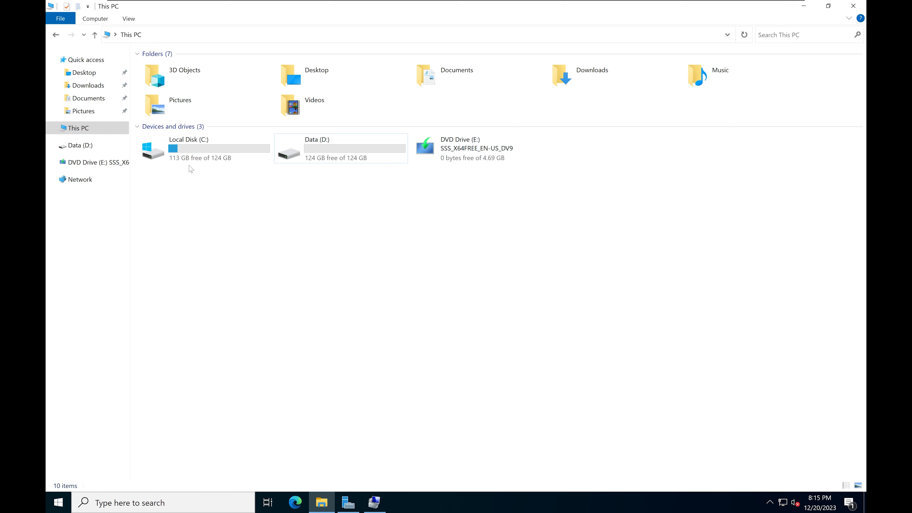
{"action": "left_click", "coordinate": [201, 150]}
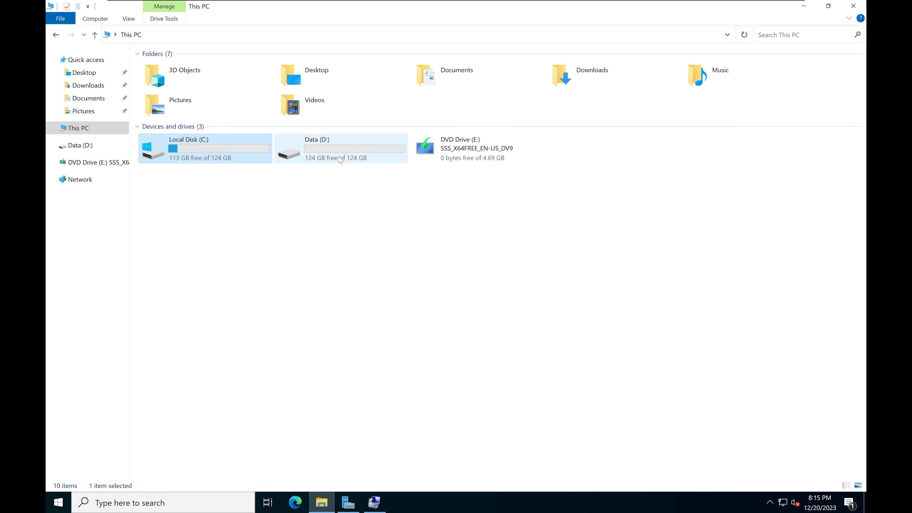
{"action": "left_click", "coordinate": [310, 161]}
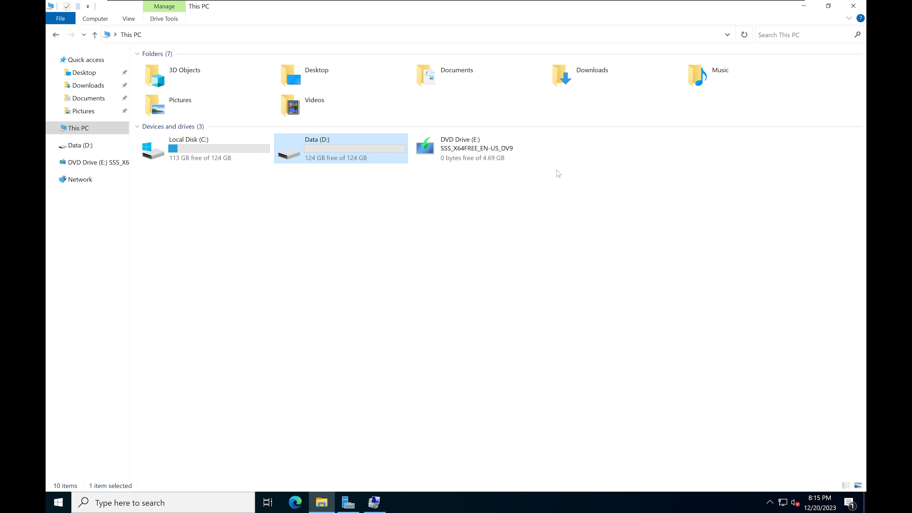
{"action": "left_click", "coordinate": [444, 228]}
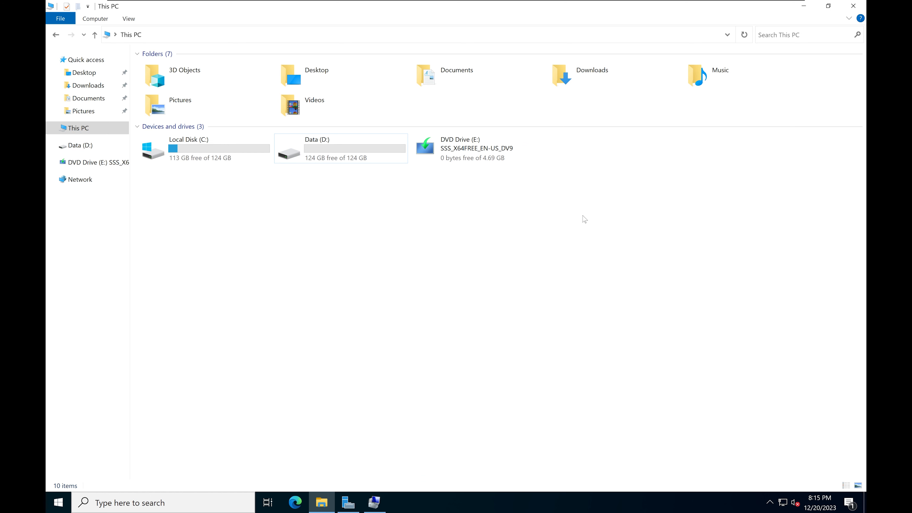
{"action": "left_click", "coordinate": [211, 156]}
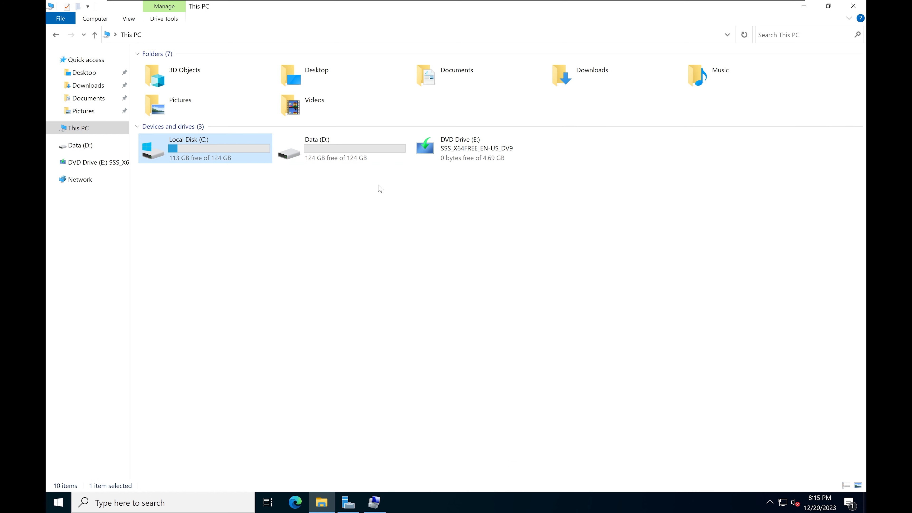
{"action": "left_click", "coordinate": [335, 150]}
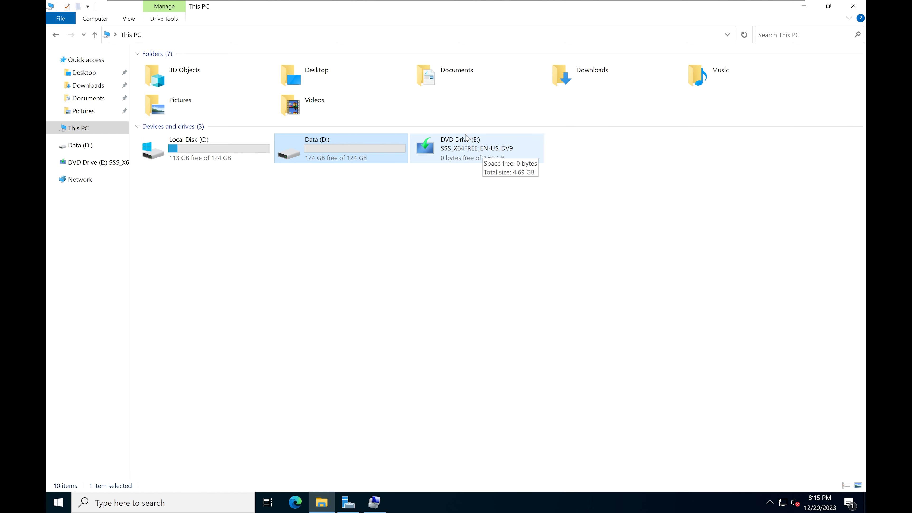
{"action": "left_click", "coordinate": [521, 154]}
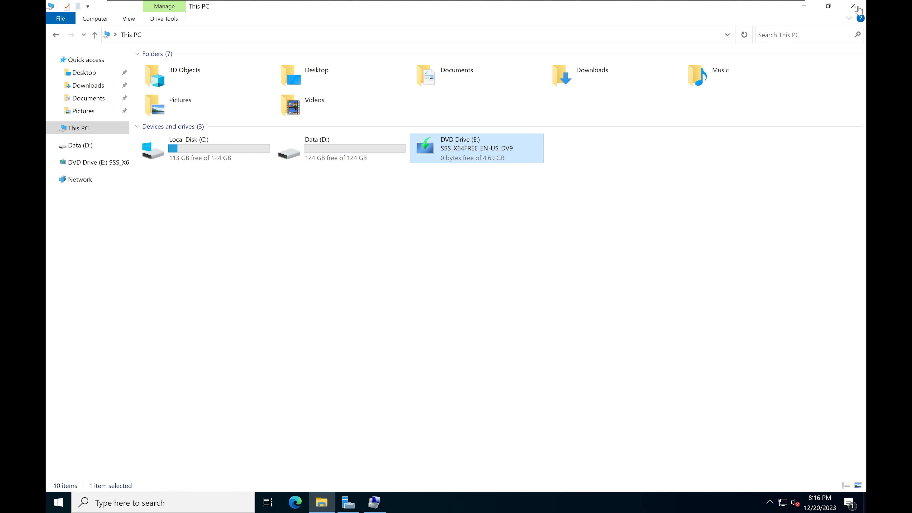
Close File Explorer and Computer Management to return to an empty desktop
{"action": "left_click", "coordinate": [857, 8]}
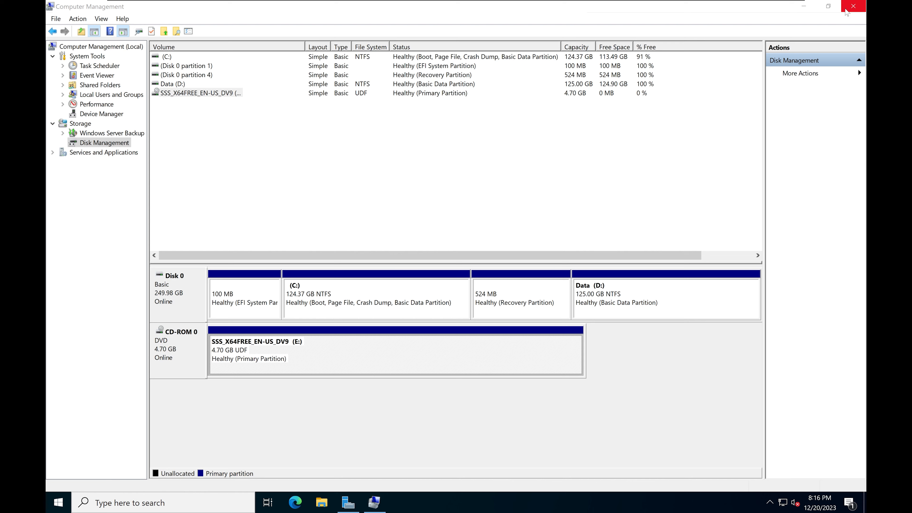
{"action": "left_click", "coordinate": [854, 5]}
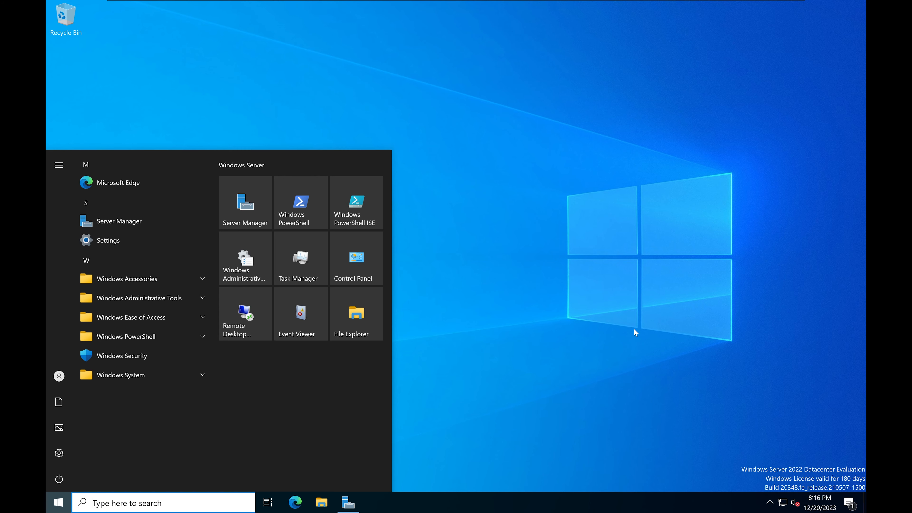
{"action": "left_click", "coordinate": [634, 328]}
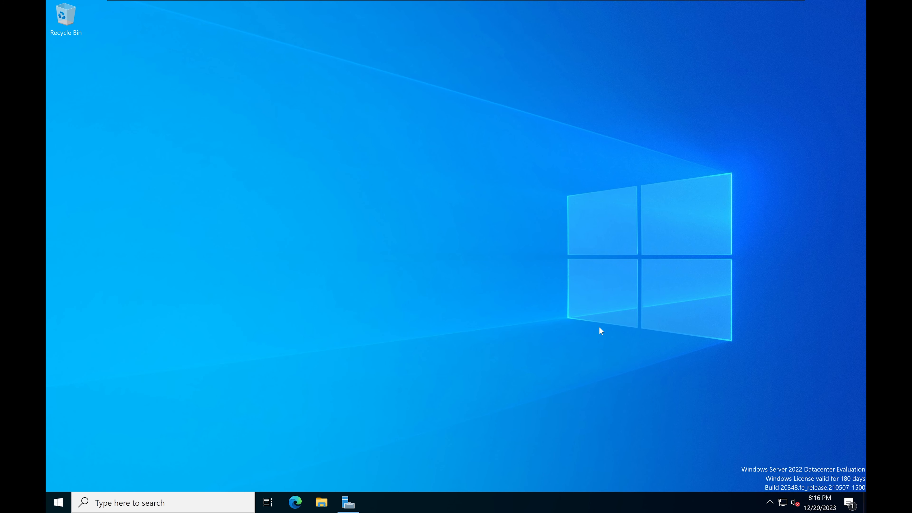
Search Windows for diskmgmt, open Create and format hard disk partitions to view Disk Management, and close it again
{"action": "left_click", "coordinate": [173, 505]}
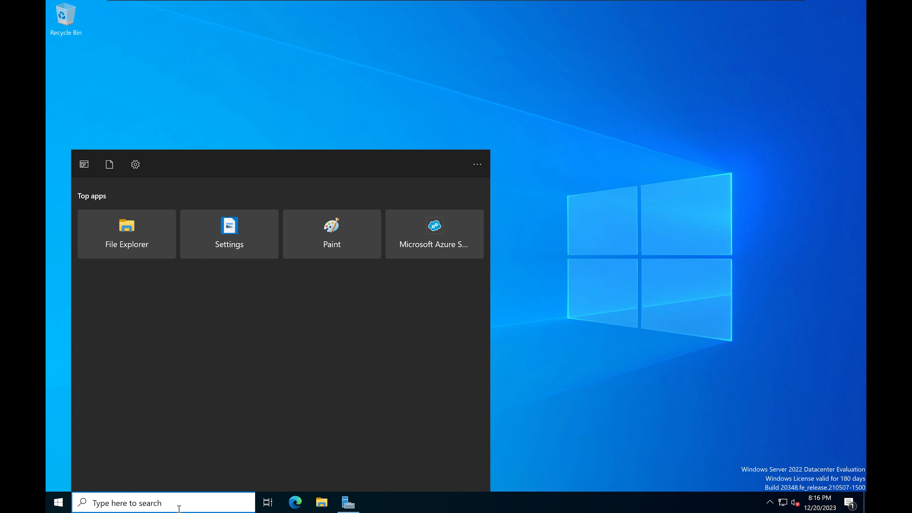
{"action": "type", "text": "dis"}
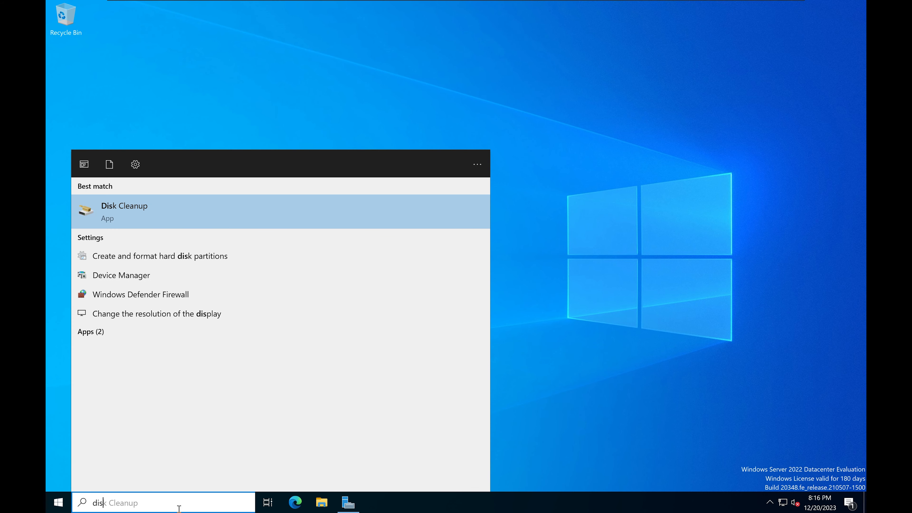
{"action": "type", "text": "kmgmt"}
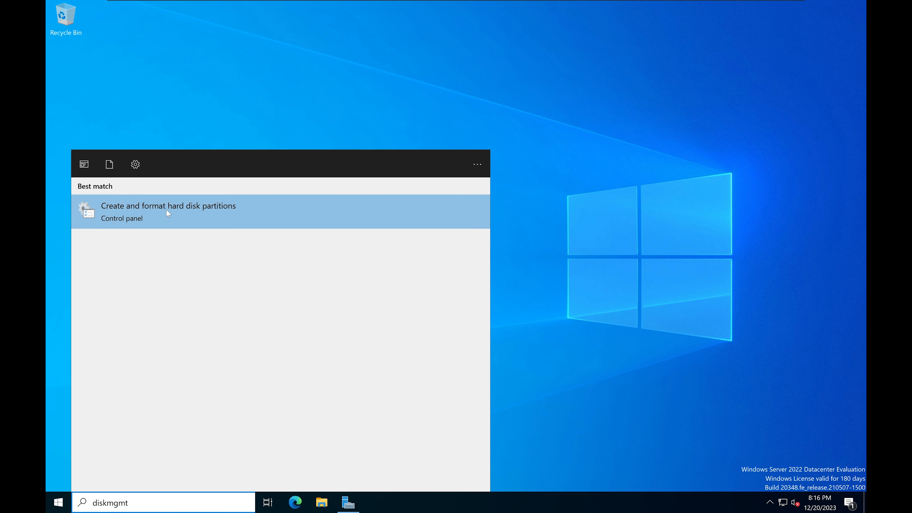
{"action": "left_click", "coordinate": [149, 209]}
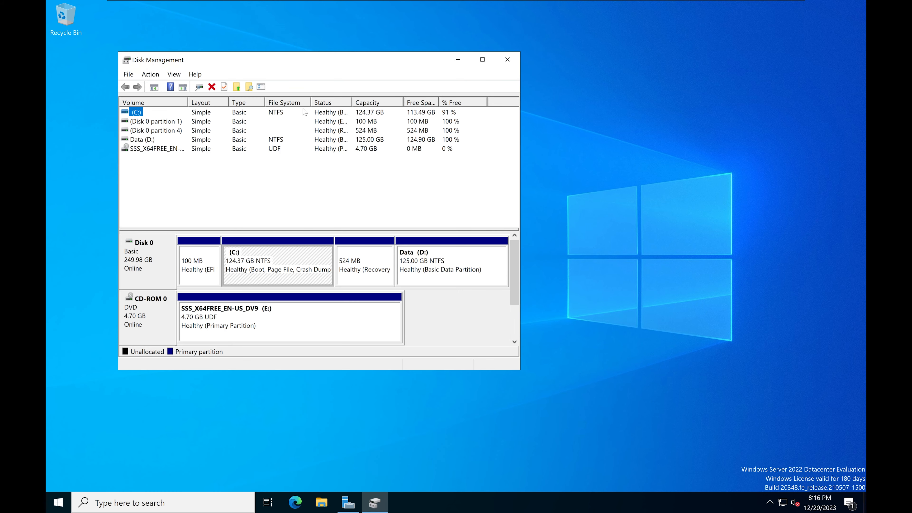
{"action": "left_click", "coordinate": [509, 64]}
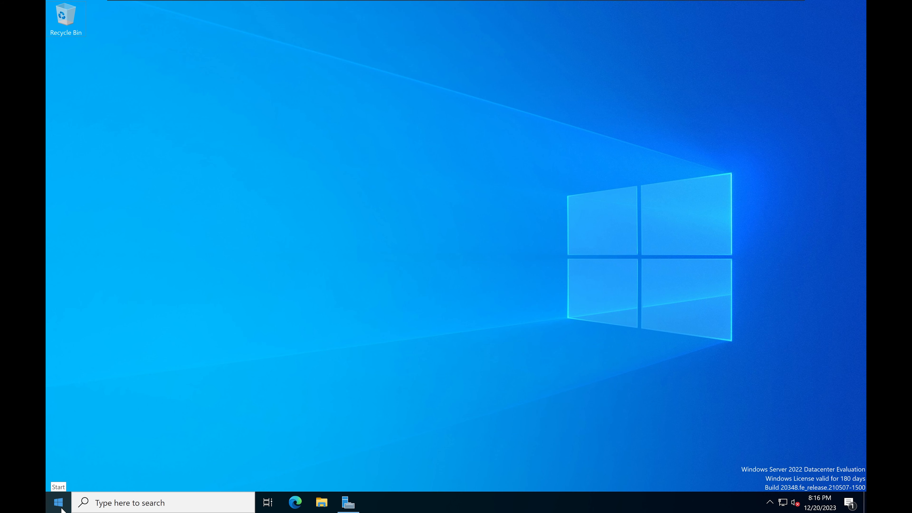
Find the Run dialog through Windows search and use it to launch Disk Management with diskmgmt.msc
{"action": "key", "text": "super+r"}
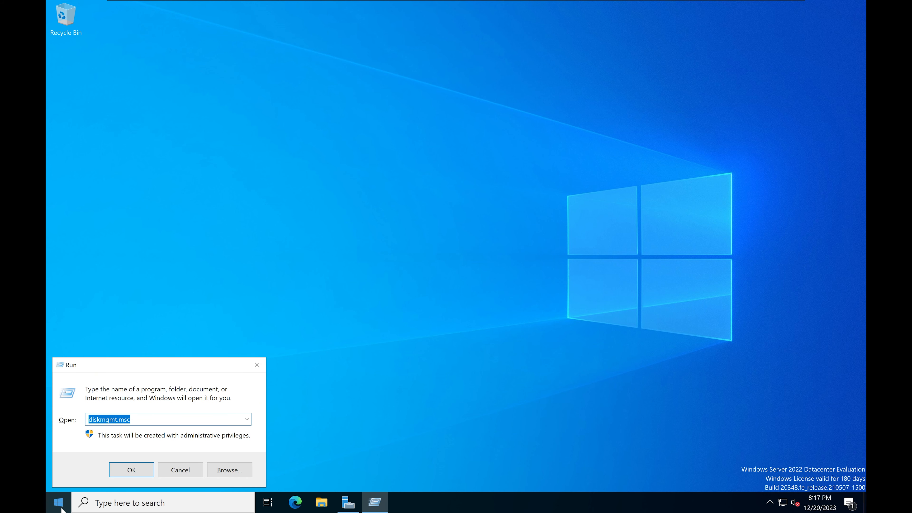
{"action": "left_click", "coordinate": [257, 365]}
{"action": "left_click", "coordinate": [102, 505]}
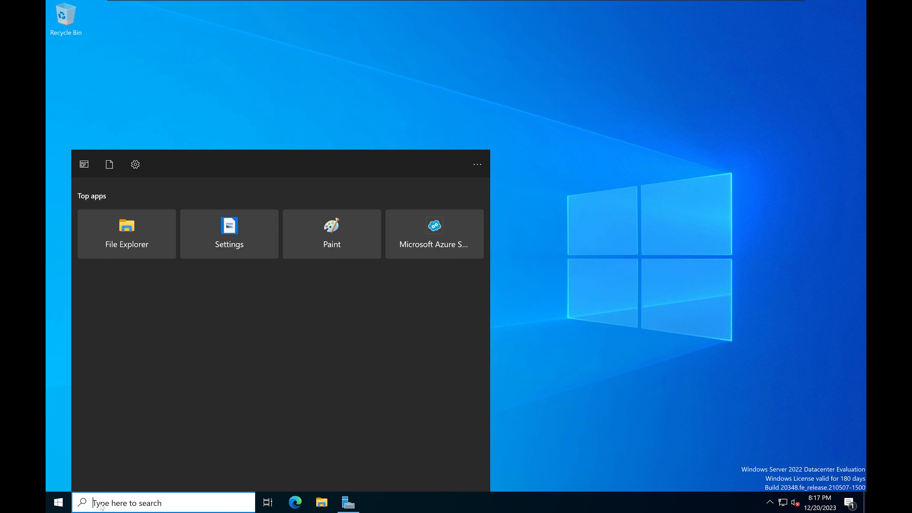
{"action": "type", "text": "run"}
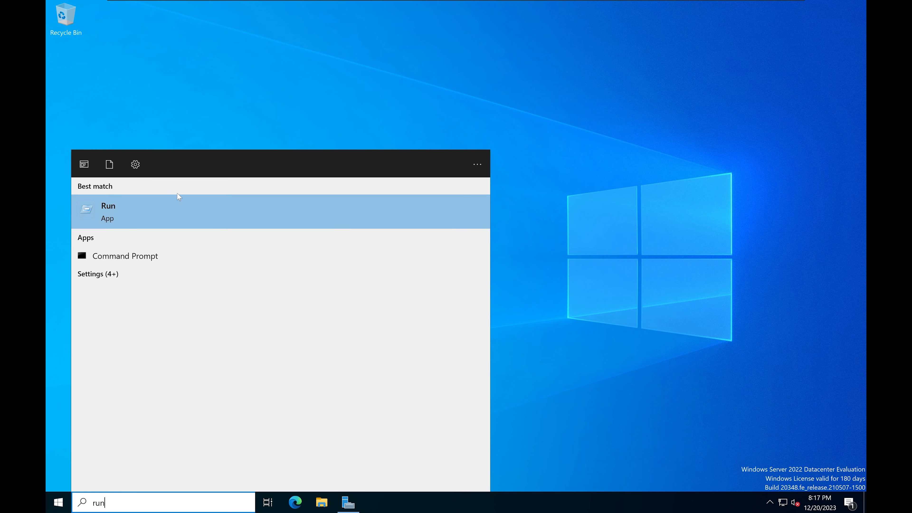
{"action": "left_click", "coordinate": [111, 215]}
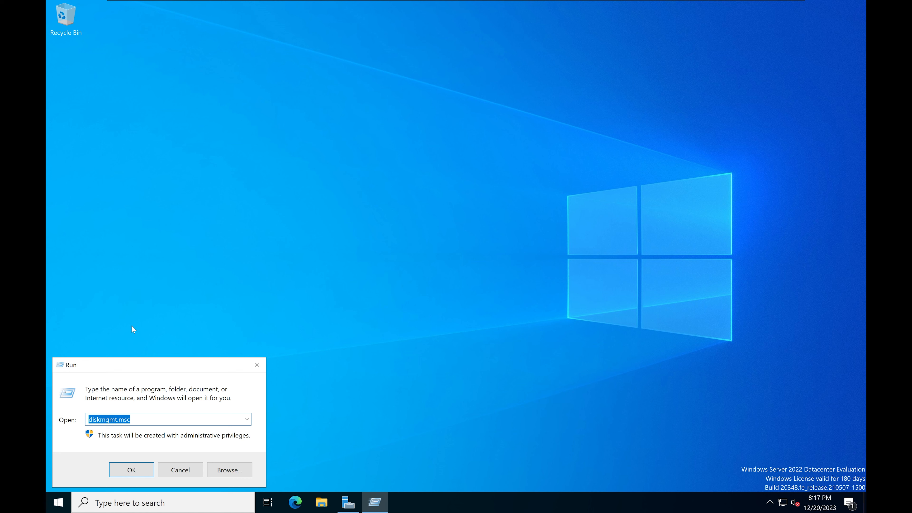
{"action": "type", "text": "disk"}
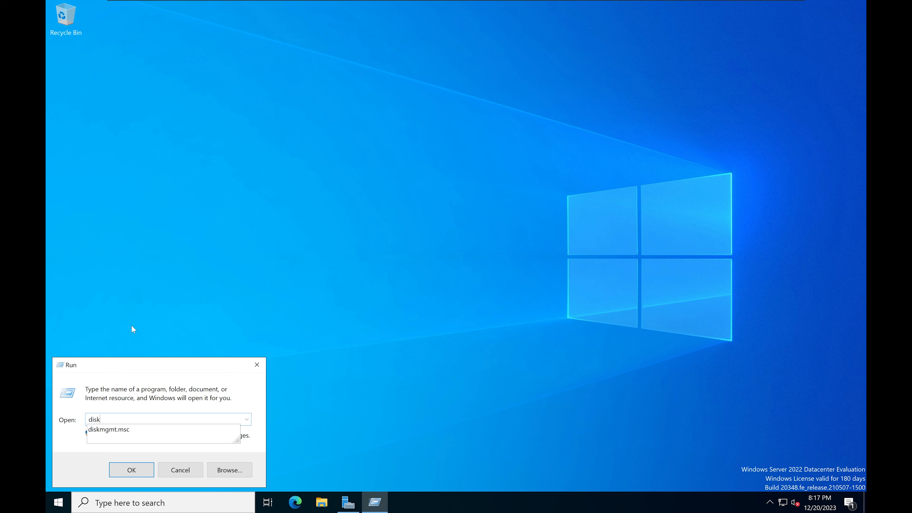
{"action": "type", "text": "mgmt.msc"}
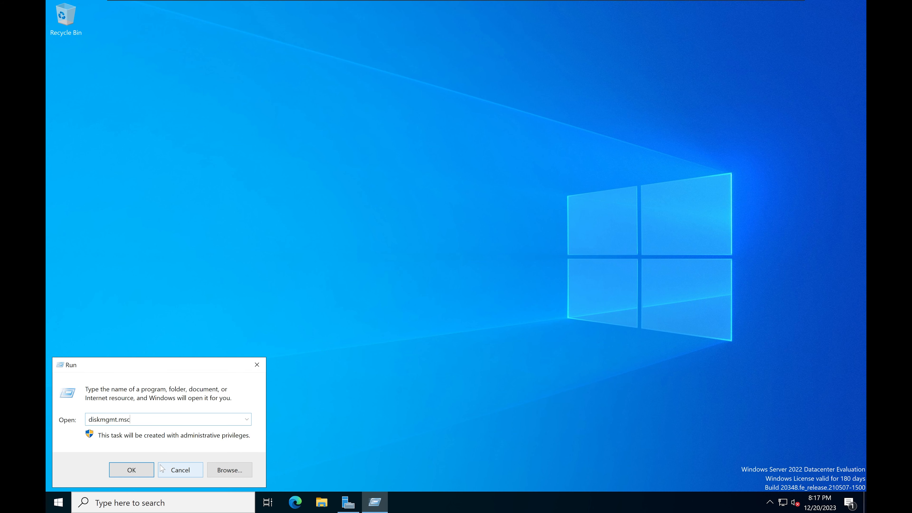
{"action": "left_click", "coordinate": [134, 469]}
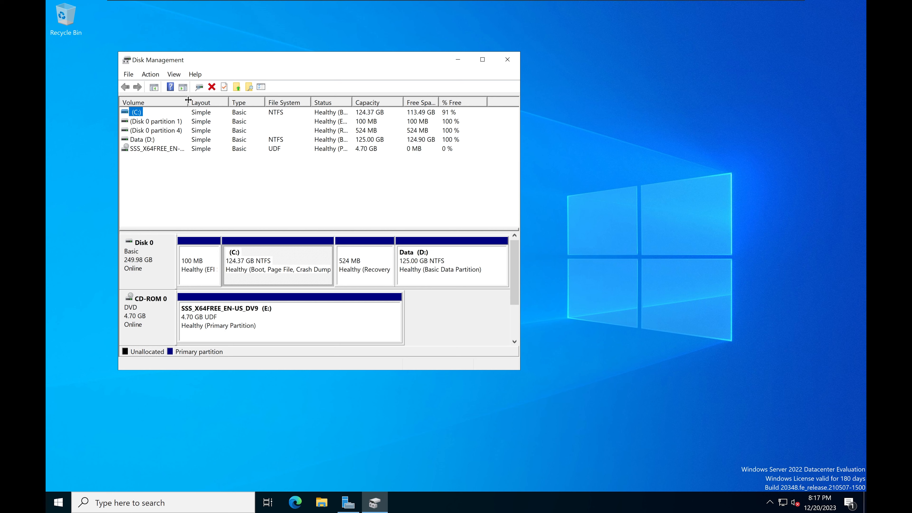
{"action": "key", "text": "super+r"}
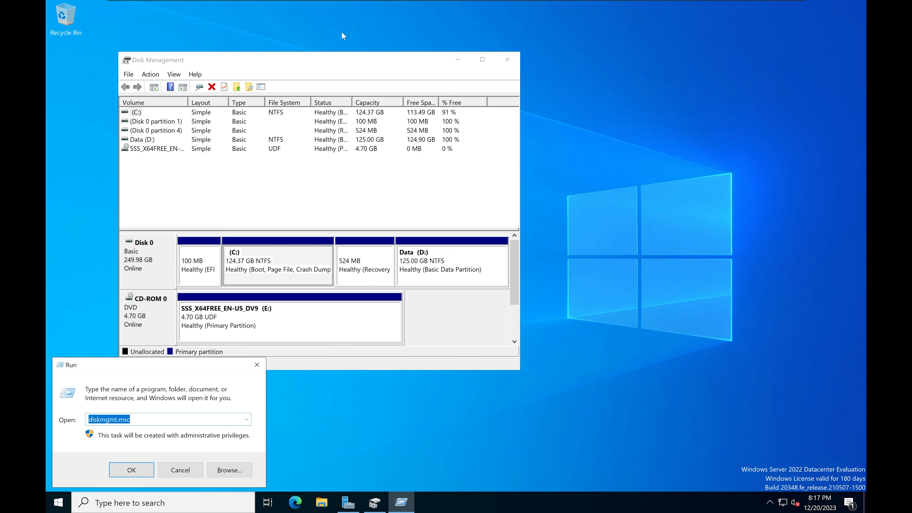
{"action": "left_click", "coordinate": [257, 365]}
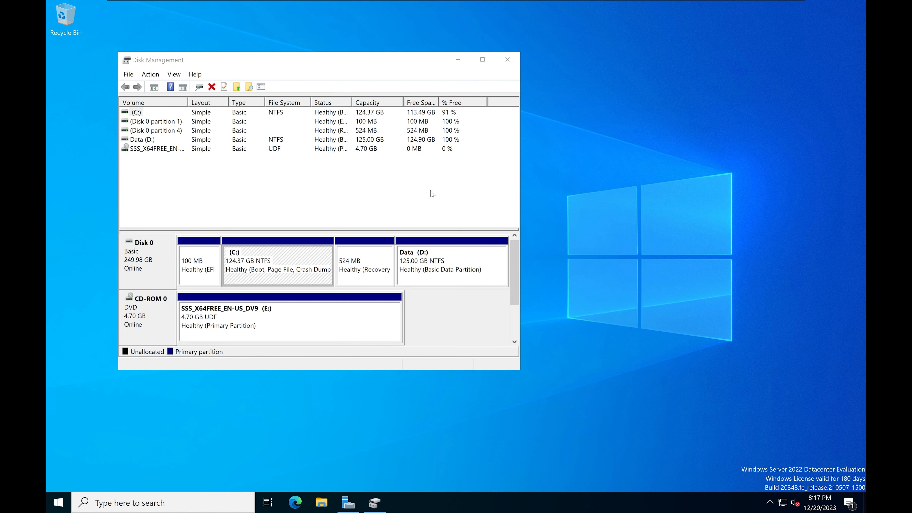
Close Disk Management and open the computer name's System Properties from the Local Server page of Server Manager
{"action": "left_click", "coordinate": [507, 60]}
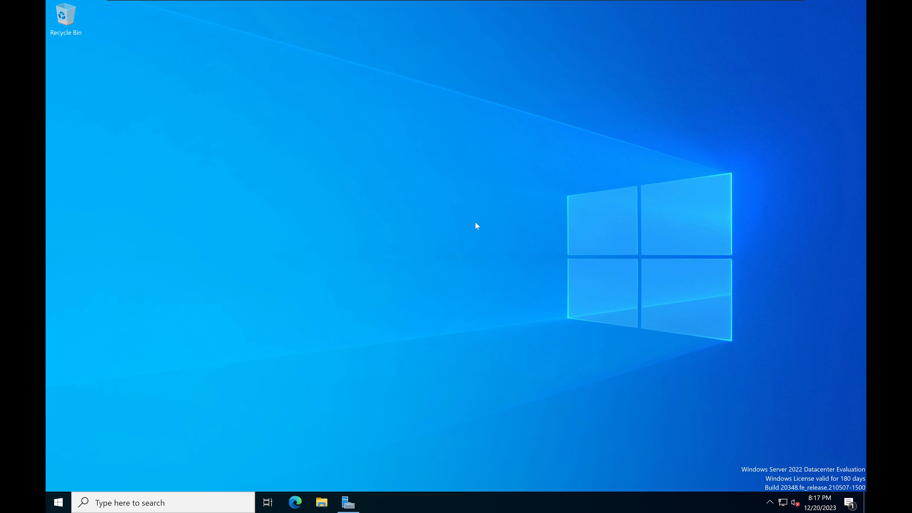
{"action": "left_click", "coordinate": [348, 503]}
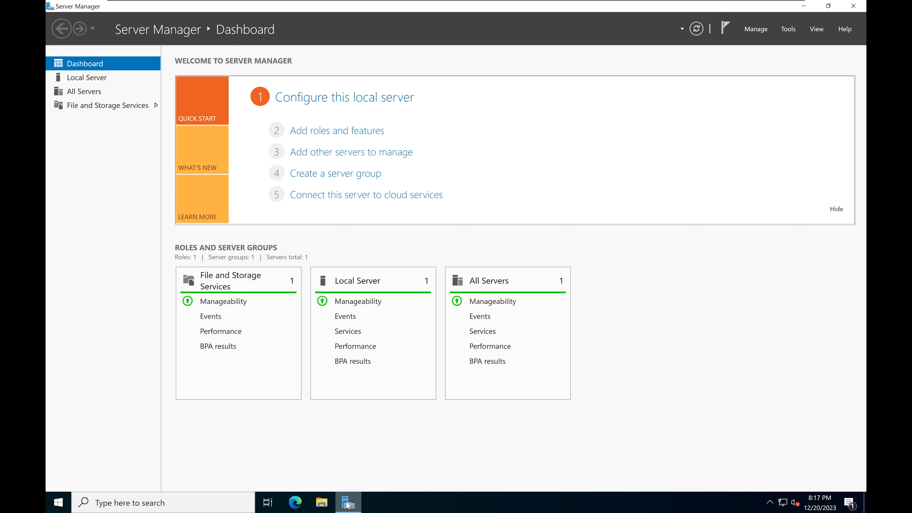
{"action": "left_click", "coordinate": [81, 84]}
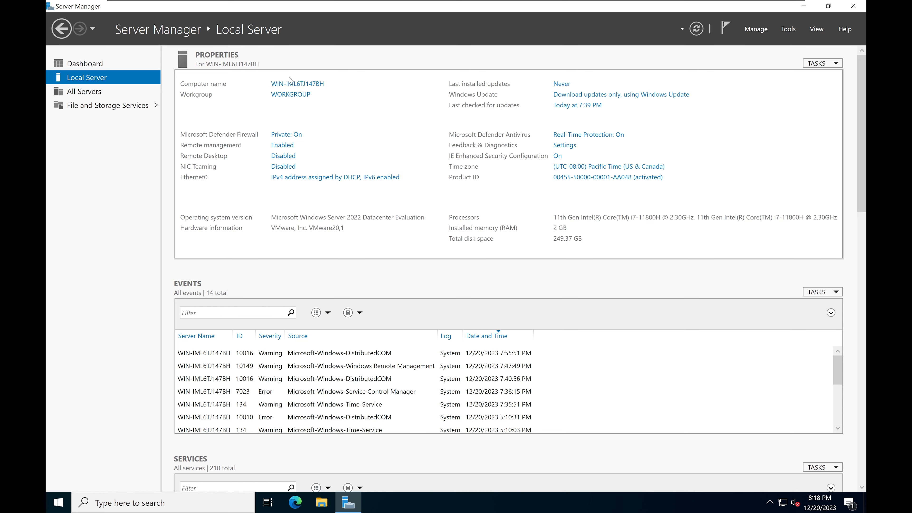
{"action": "left_click", "coordinate": [300, 85]}
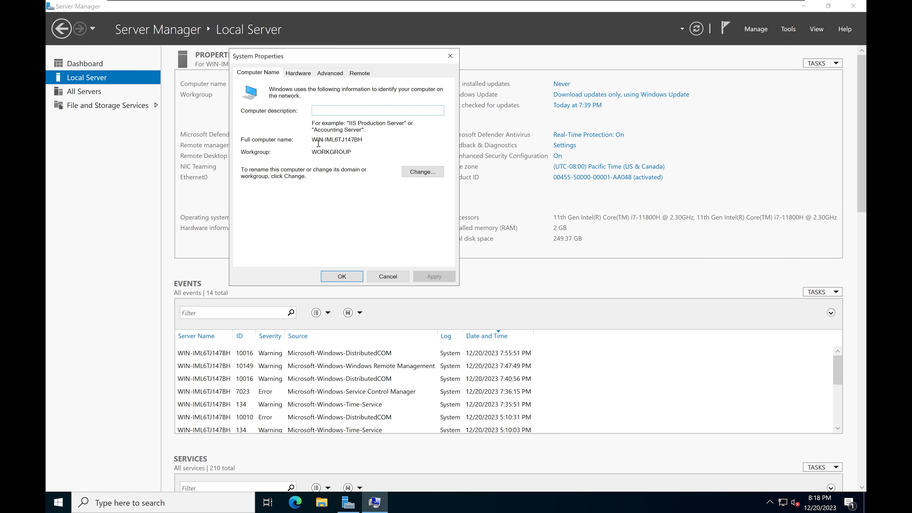
Rename the computer to svr2022-dc01, keep it in WORKGROUP, and postpone the restart
{"action": "left_click_drag", "start_coordinate": [313, 139], "coordinate": [364, 136]}
{"action": "left_click", "coordinate": [422, 173]}
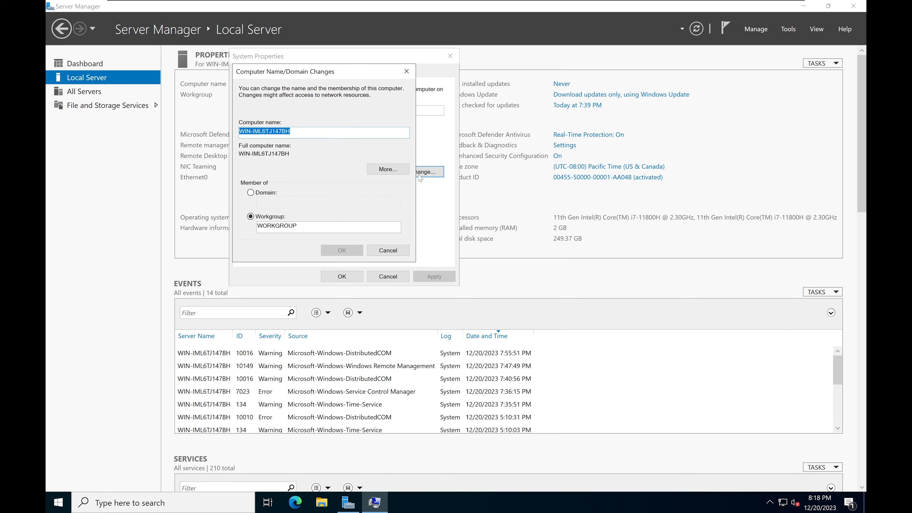
{"action": "mouse_move", "coordinate": [489, 4]}
{"action": "type", "text": "svr"}
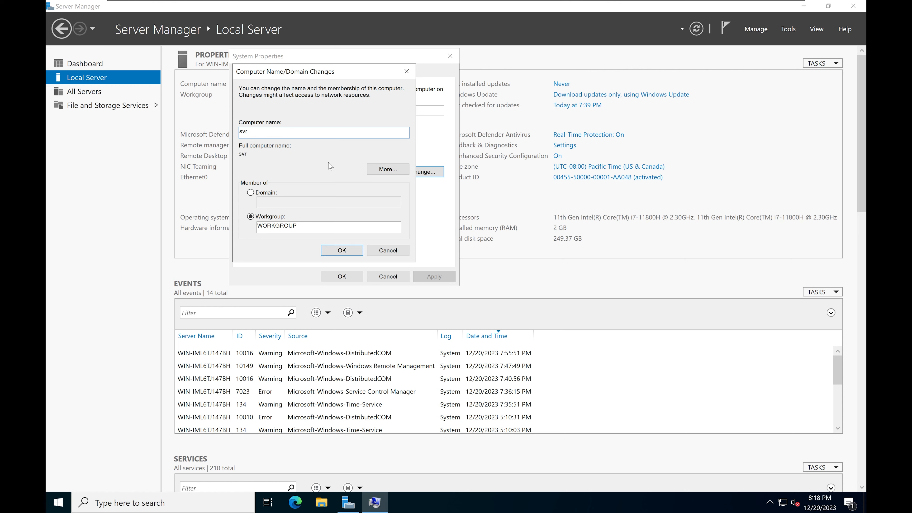
{"action": "type", "text": "2022-dc01"}
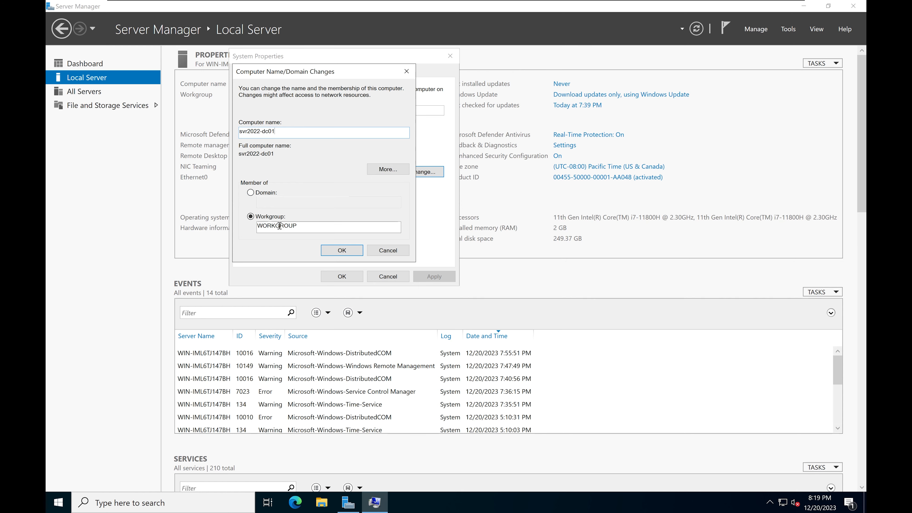
{"action": "left_click", "coordinate": [346, 252]}
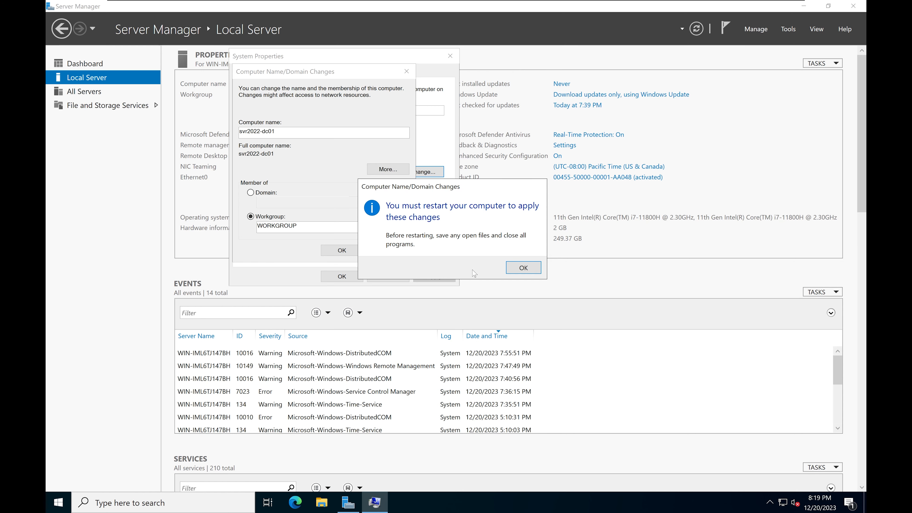
{"action": "left_click", "coordinate": [533, 273]}
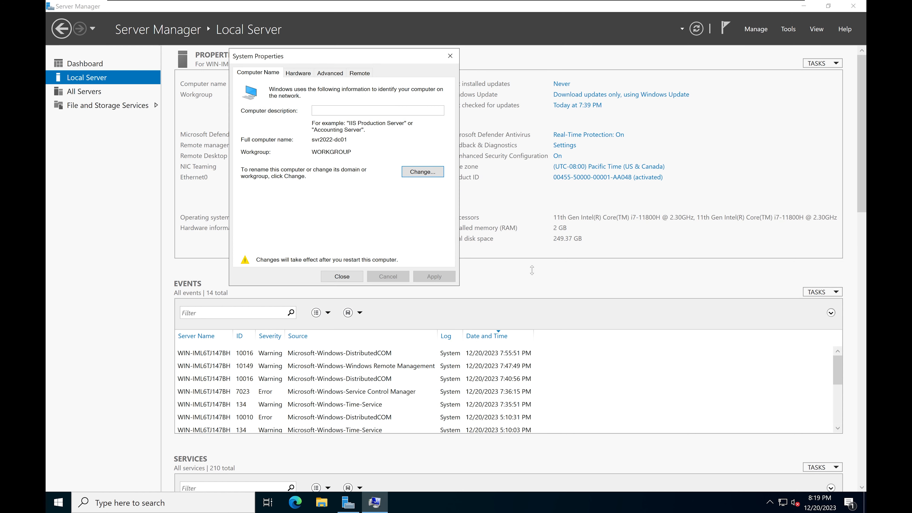
{"action": "left_click", "coordinate": [345, 278]}
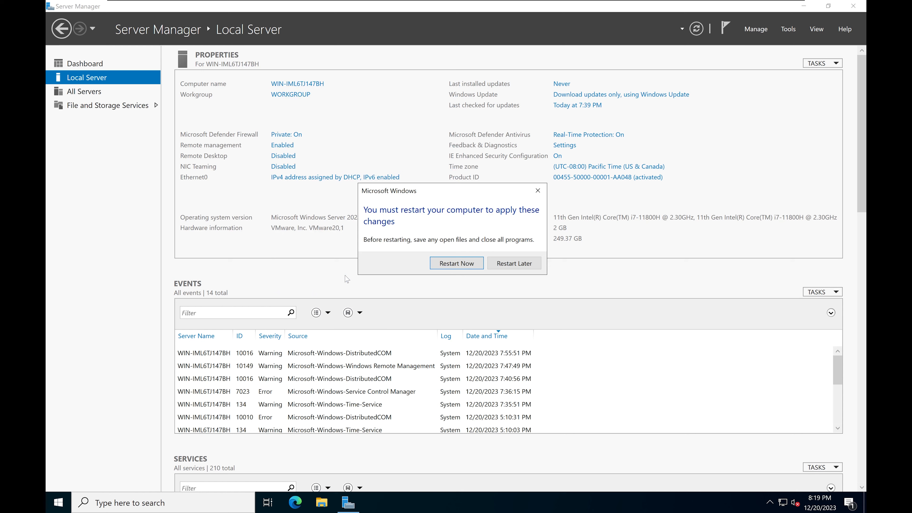
{"action": "left_click", "coordinate": [512, 265]}
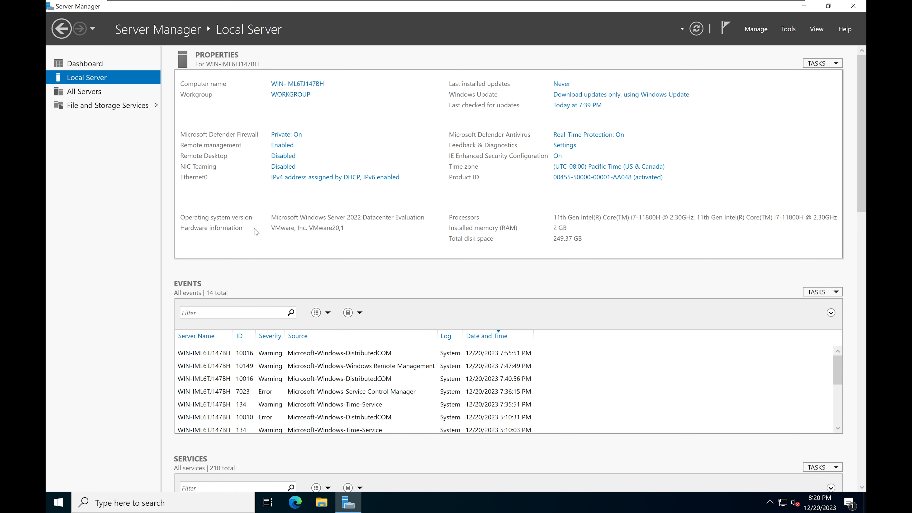
Enable Remote Desktop on the local server by allowing remote connections, accepting the firewall exception and applying the setting
{"action": "left_click", "coordinate": [285, 156]}
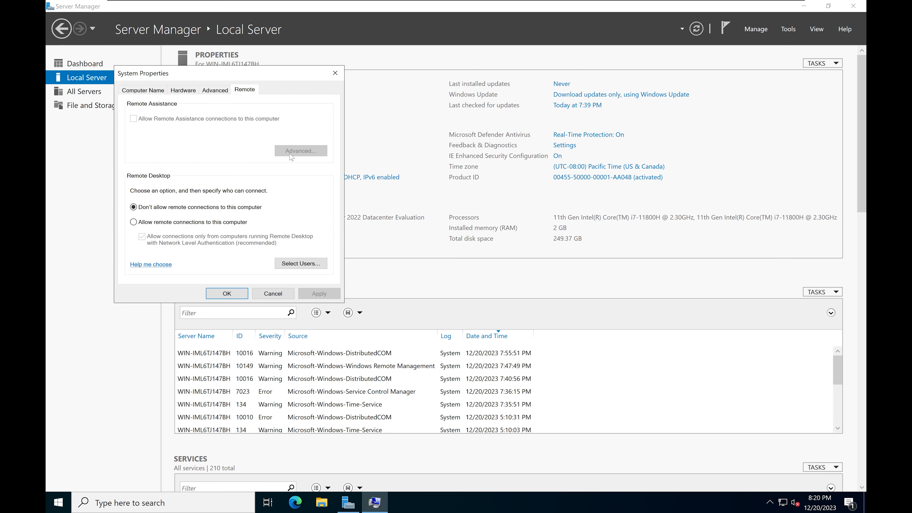
{"action": "left_click", "coordinate": [149, 223]}
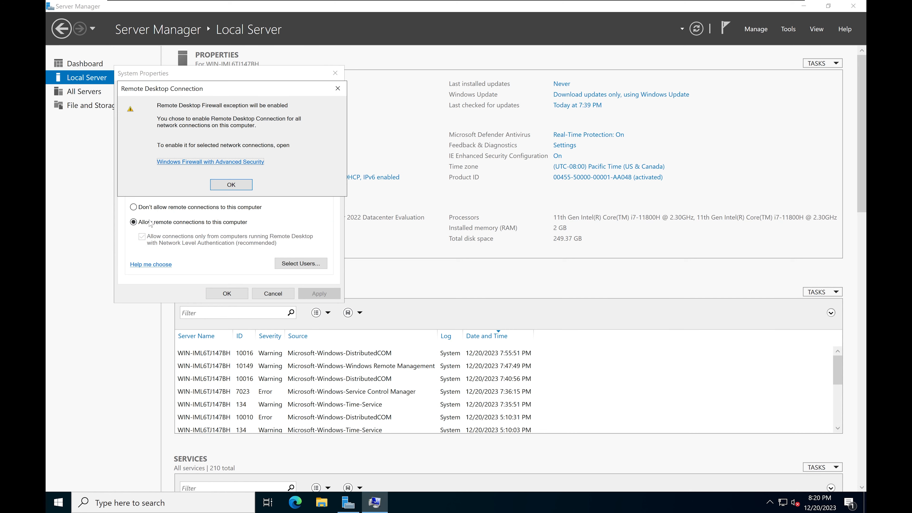
{"action": "left_click", "coordinate": [238, 185]}
{"action": "left_click", "coordinate": [312, 294]}
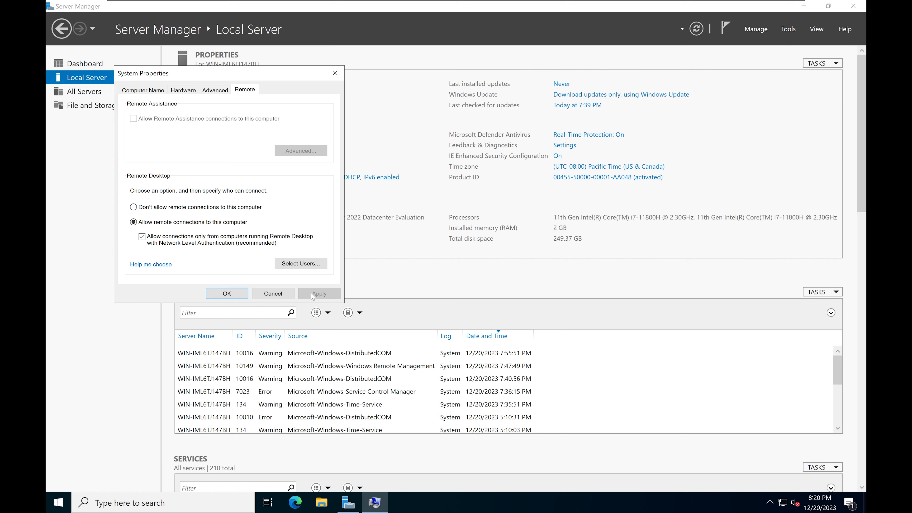
{"action": "left_click", "coordinate": [221, 295]}
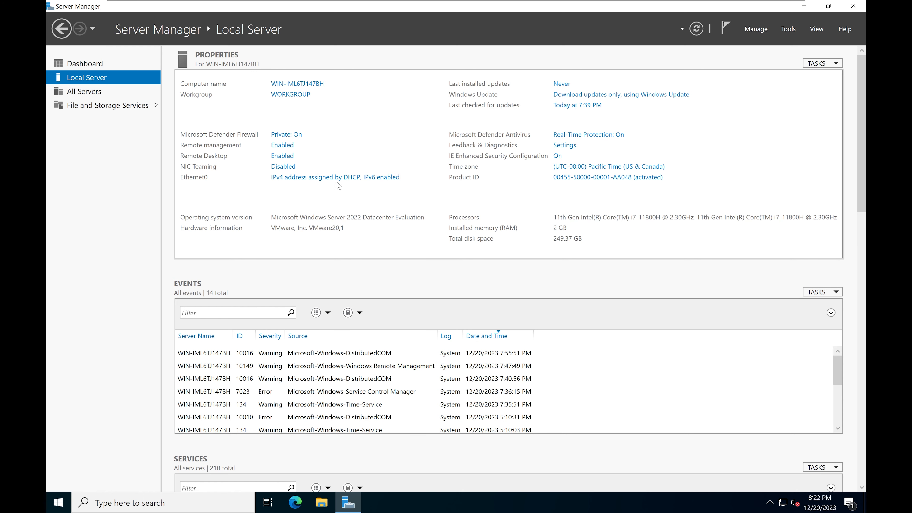
Open Network Connections by running ncpa.cpl and select the Ethernet0 adapter
{"action": "key", "text": "super+r"}
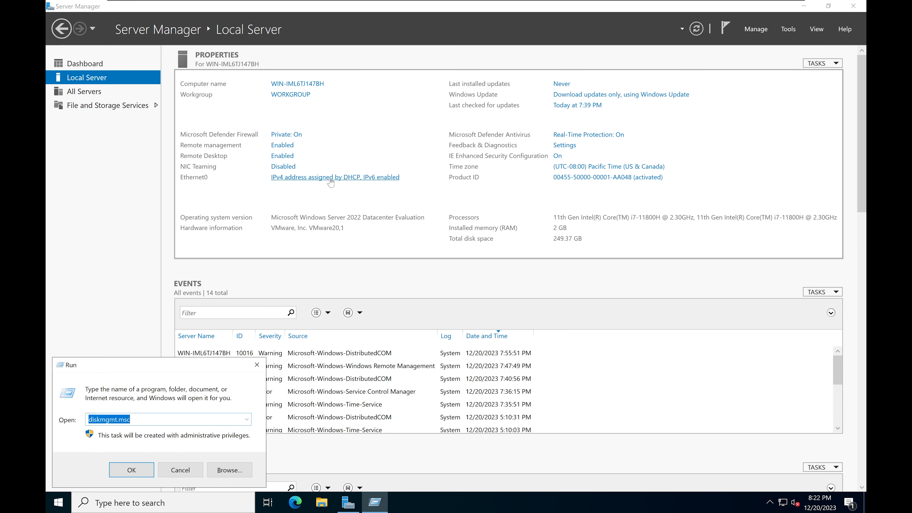
{"action": "type", "text": "ncpa.cpl"}
{"action": "key", "text": "Return"}
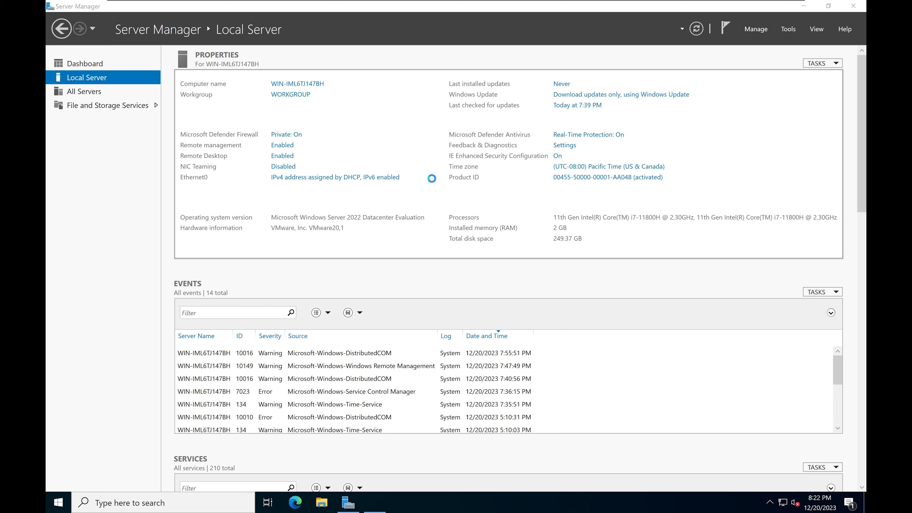
{"action": "left_click", "coordinate": [214, 169]}
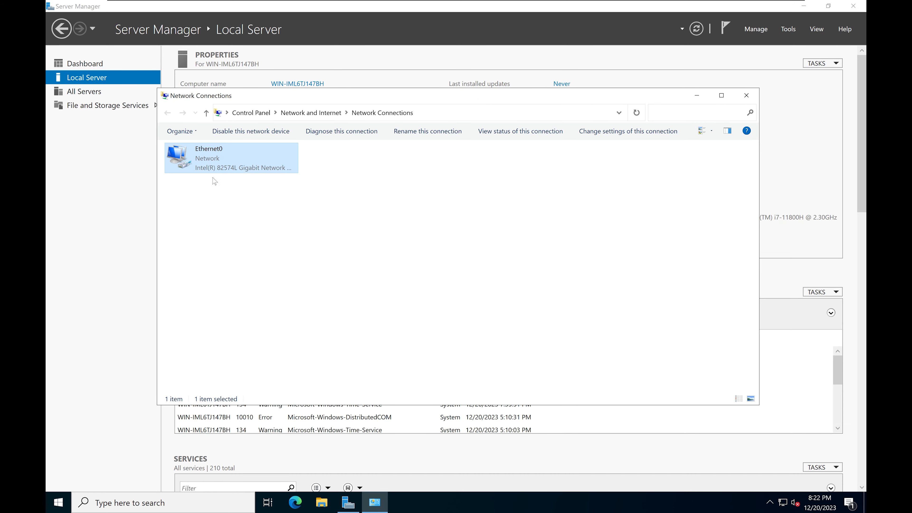
Check the DHCP status and IPv4 address in Ethernet0's connection details, and close Network Connections
{"action": "double_click", "coordinate": [215, 165]}
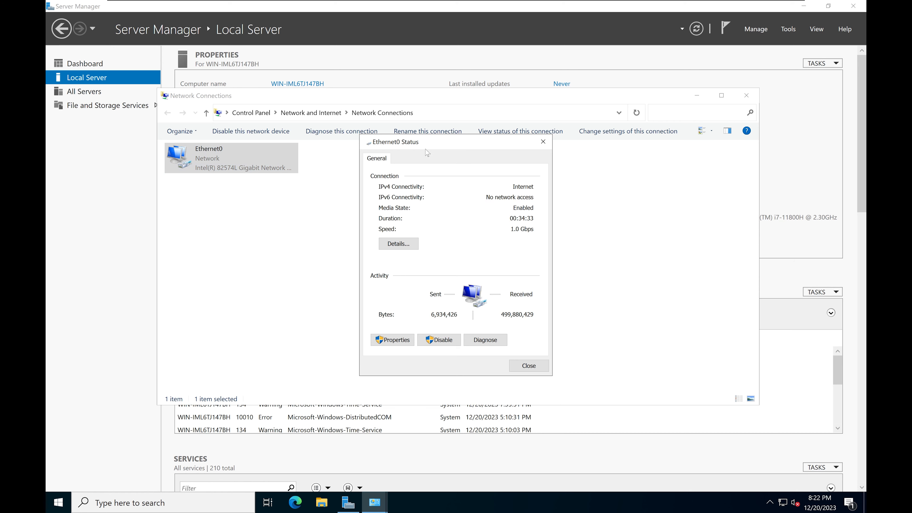
{"action": "left_click", "coordinate": [398, 245]}
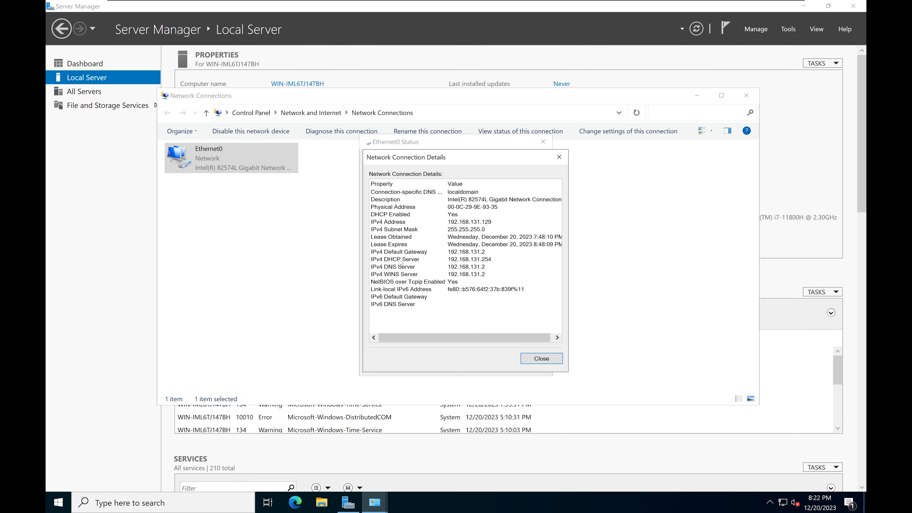
{"action": "left_click", "coordinate": [378, 217]}
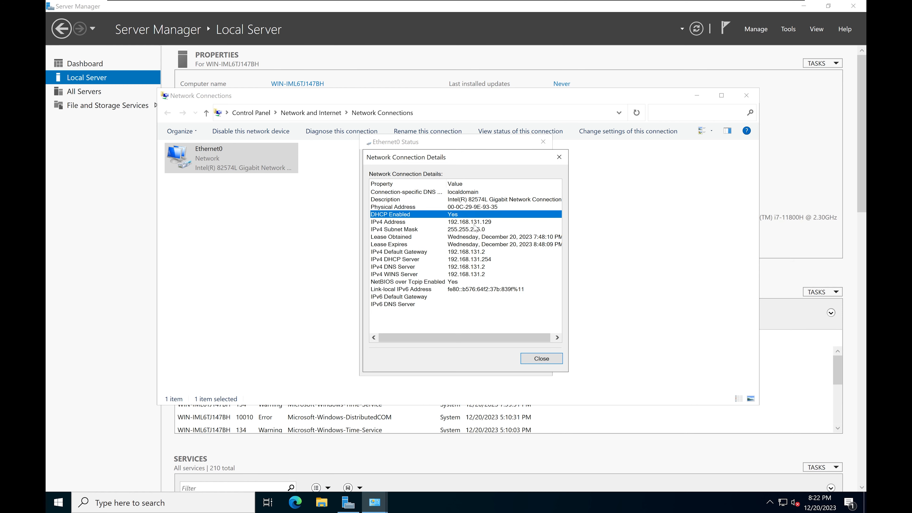
{"action": "left_click", "coordinate": [466, 223]}
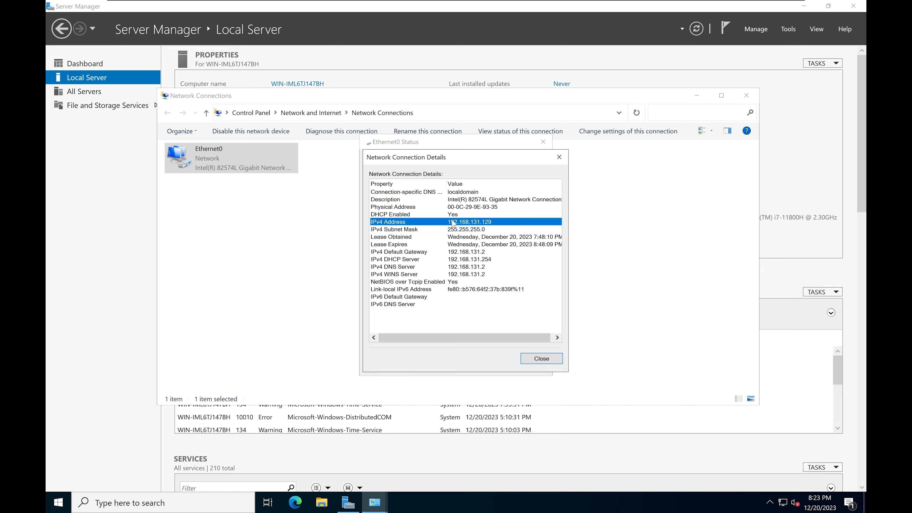
{"action": "left_click", "coordinate": [542, 358]}
{"action": "left_click", "coordinate": [527, 367]}
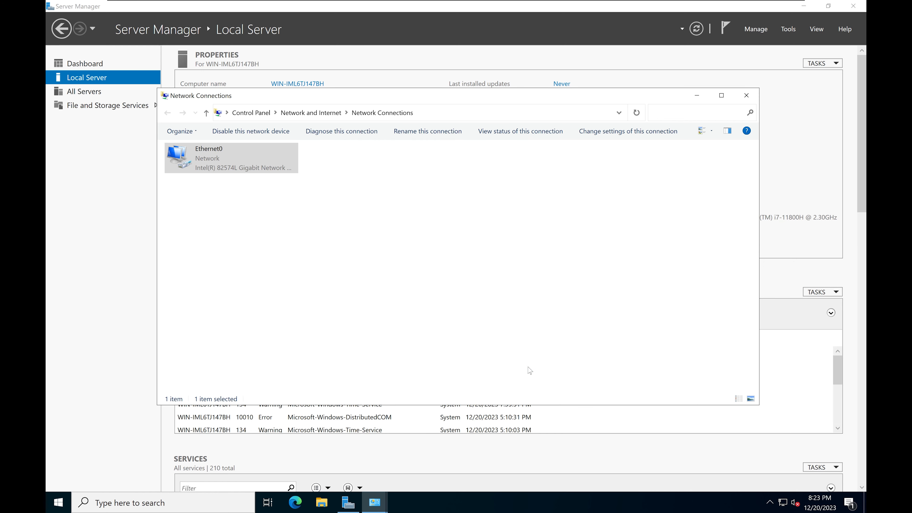
{"action": "left_click_drag", "start_coordinate": [331, 102], "coordinate": [314, 170]}
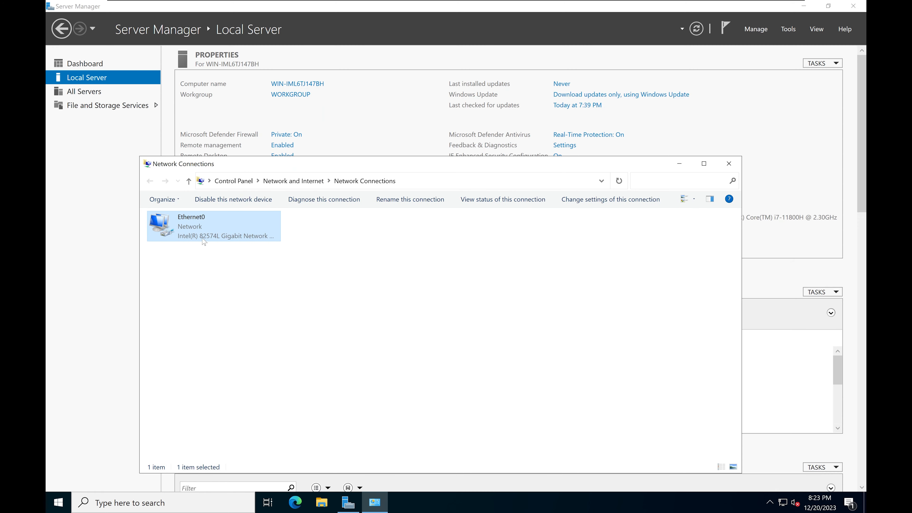
{"action": "left_click", "coordinate": [729, 164]}
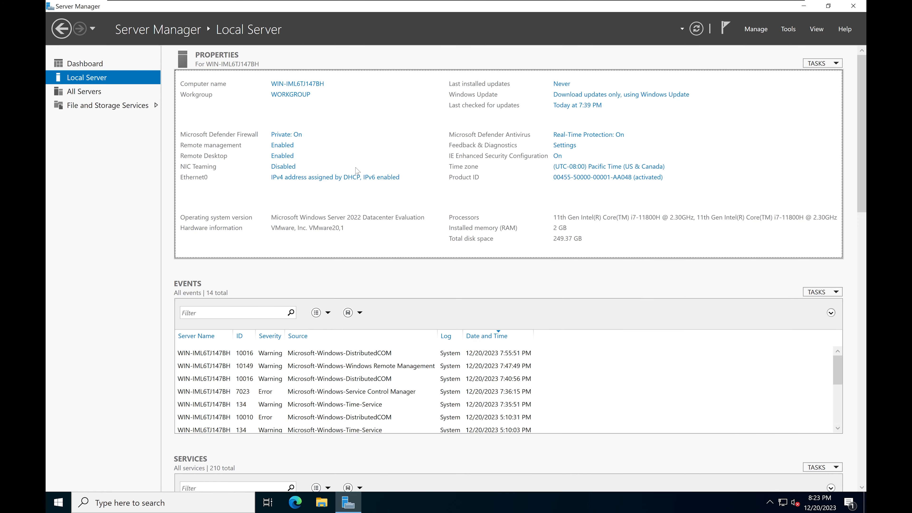
Reopen Network Connections from the Local Server's Ethernet0 property and open the adapter's Internet Protocol Version 4 (TCP/IPv4) properties
{"action": "left_click", "coordinate": [320, 181]}
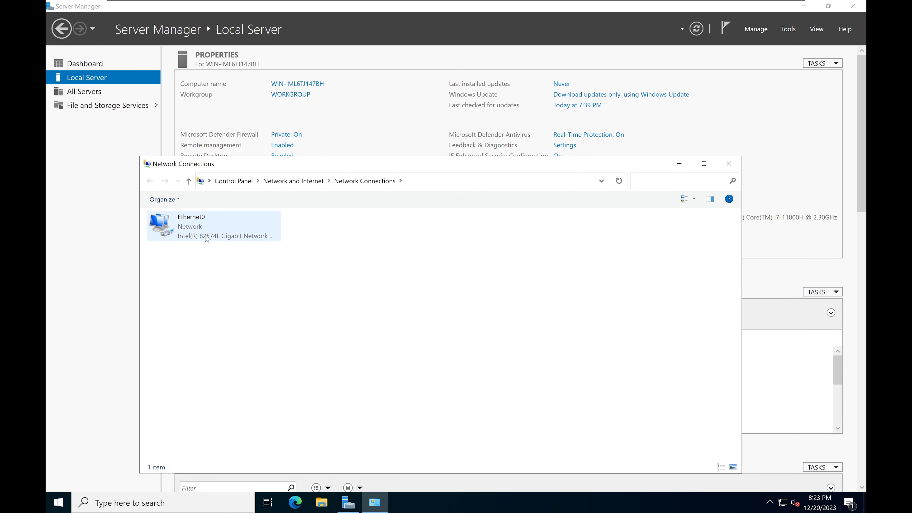
{"action": "right_click", "coordinate": [197, 228]}
{"action": "left_click", "coordinate": [221, 333]}
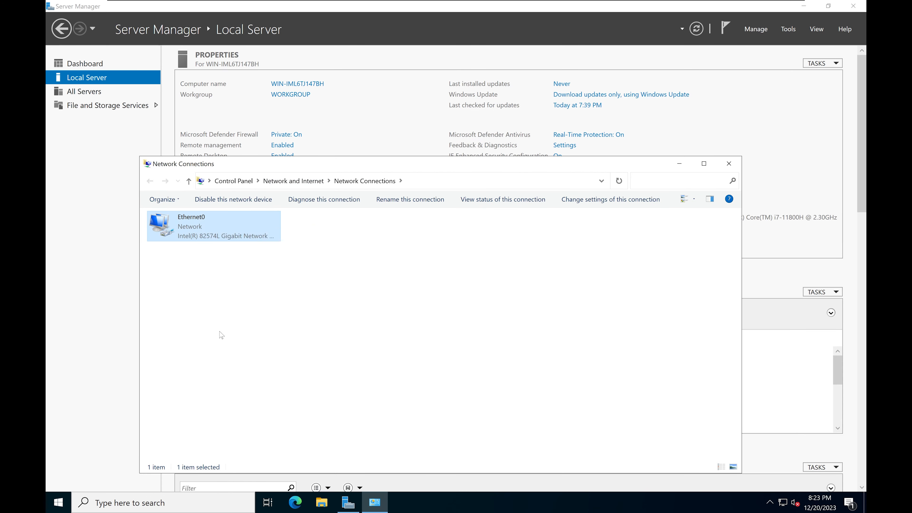
{"action": "scroll", "coordinate": [341, 323], "scroll_direction": "down", "scroll_amount": 1}
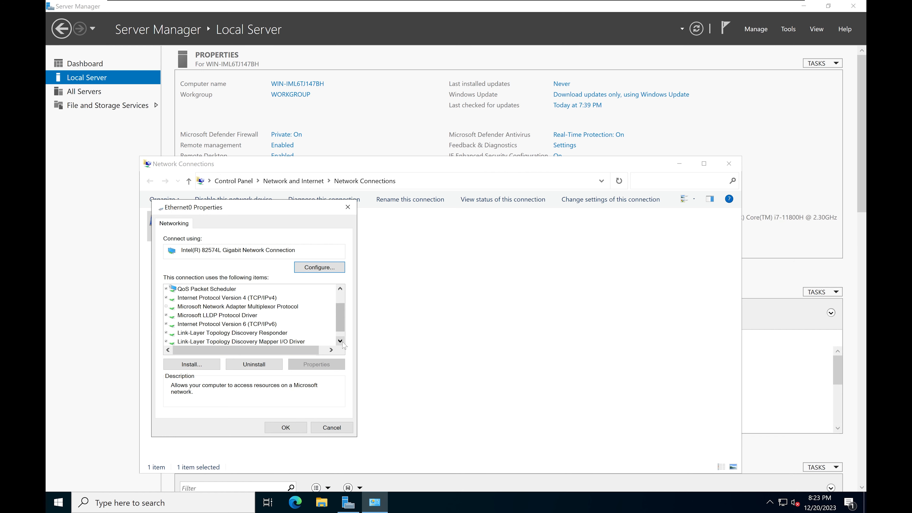
{"action": "left_click", "coordinate": [234, 298]}
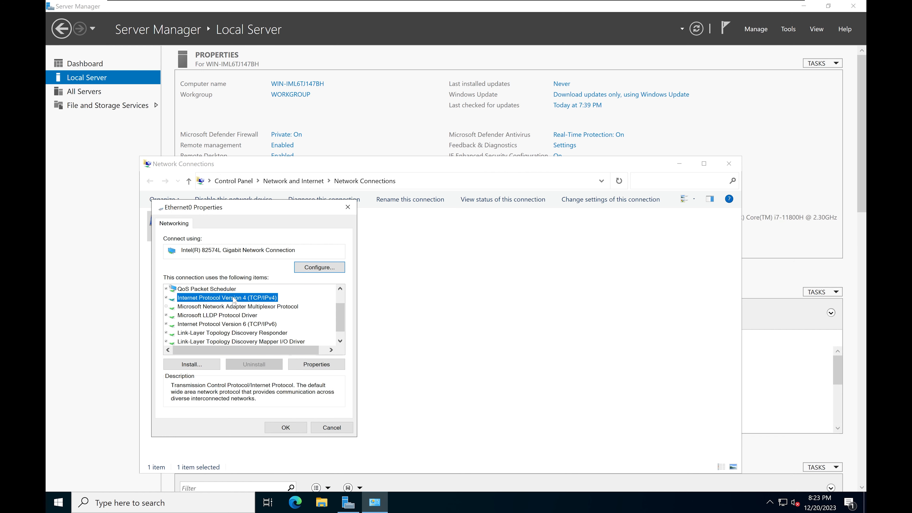
{"action": "left_click", "coordinate": [309, 365]}
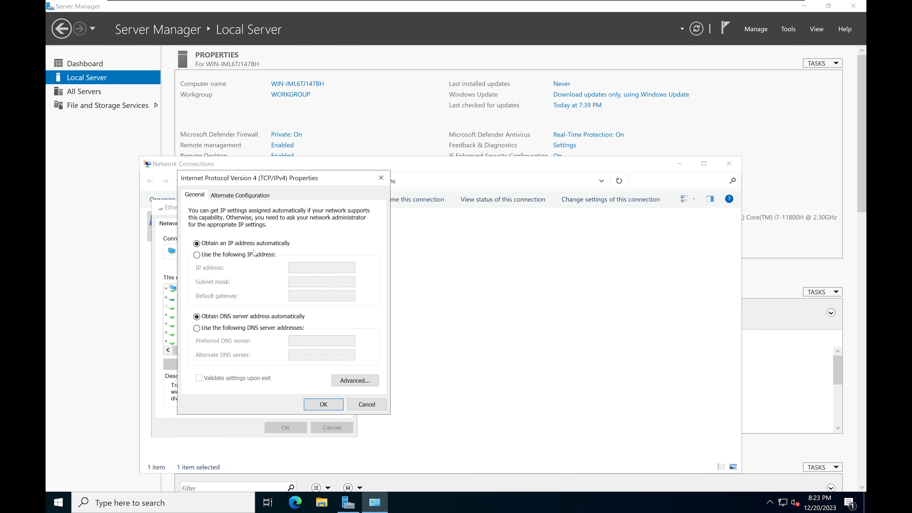
Give Ethernet0 the static IP address 172.30.15.1, subnet mask 255.255.255.0 and preferred DNS server 172.30.15.1, and save the adapter settings
{"action": "left_click", "coordinate": [197, 255]}
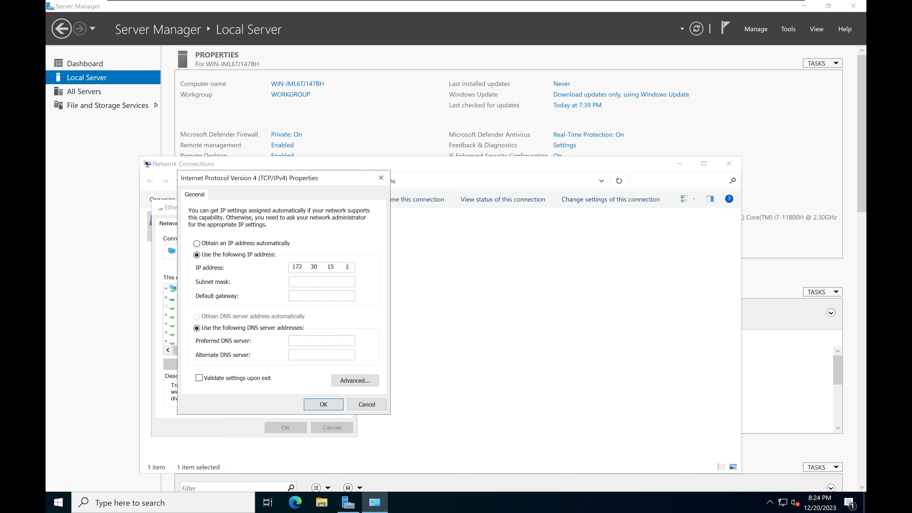
{"action": "key", "text": "Tab"}
{"action": "type", "text": "255.255.255.0"}
{"action": "left_click", "coordinate": [297, 342]}
{"action": "type", "text": "172"}
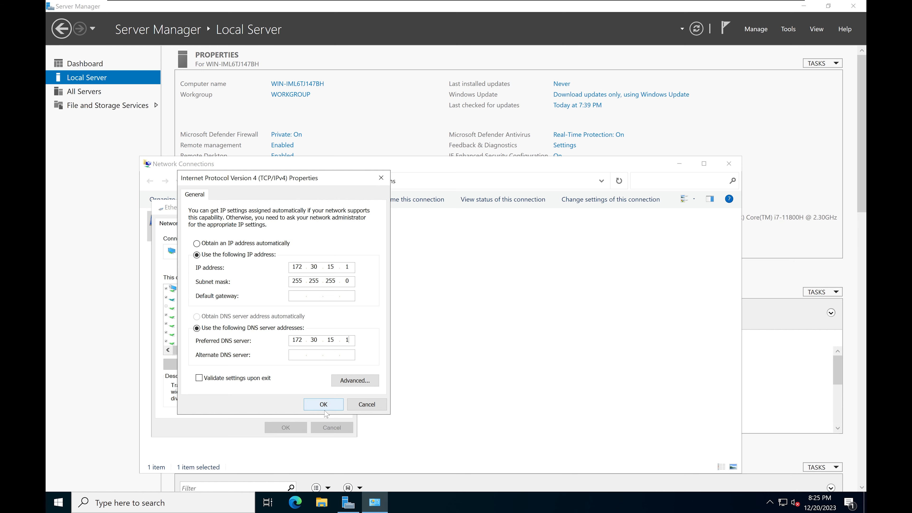
{"action": "left_click", "coordinate": [319, 406]}
{"action": "left_click", "coordinate": [286, 427]}
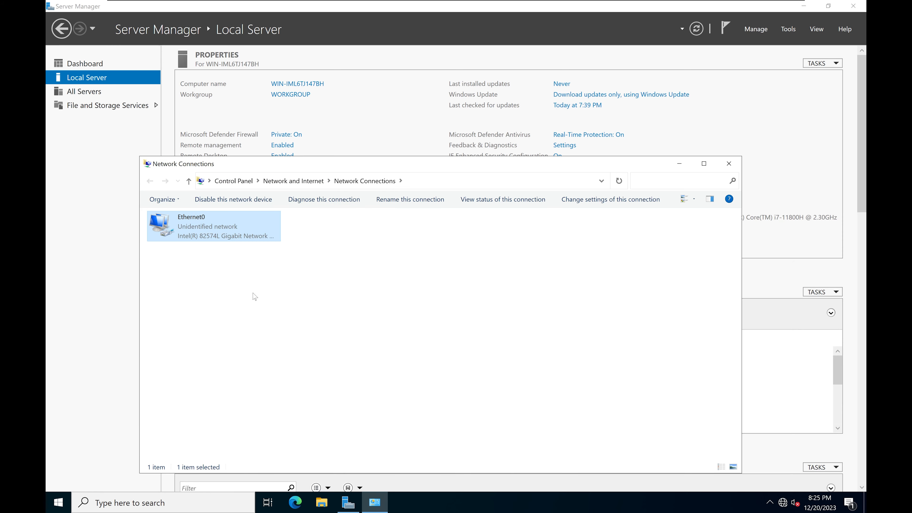
Check the new static address and DNS settings in Ethernet0's connection details
{"action": "double_click", "coordinate": [229, 233]}
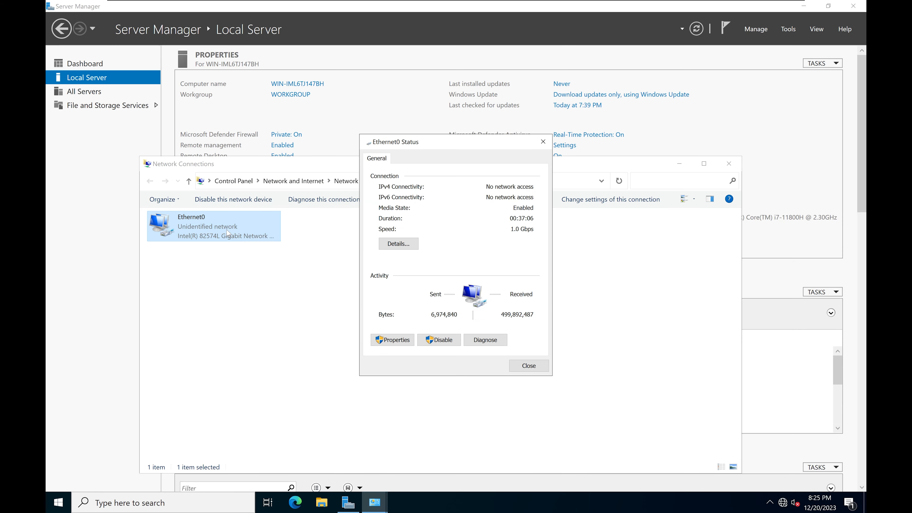
{"action": "left_click", "coordinate": [406, 247]}
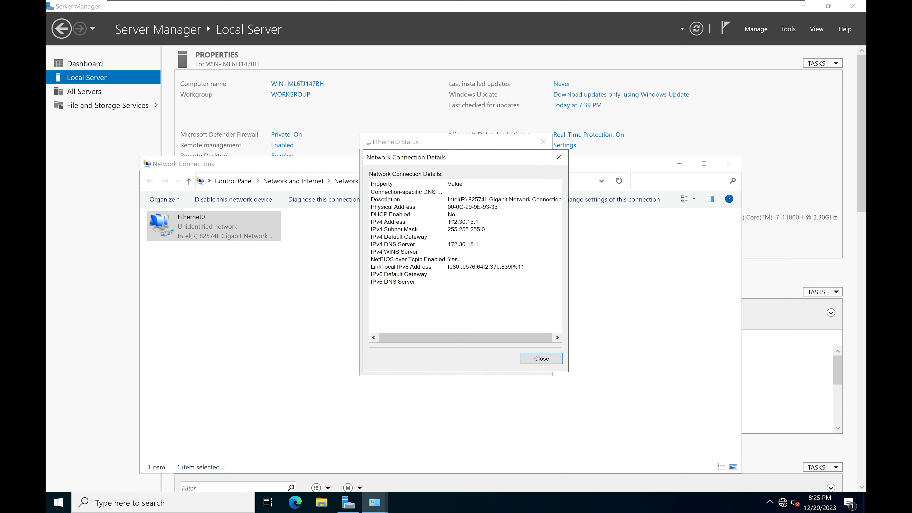
Review the DHCP, IPv4 address and subnet mask entries in the connection details, and close the Ethernet0 status and Network Connections
{"action": "left_click", "coordinate": [401, 216]}
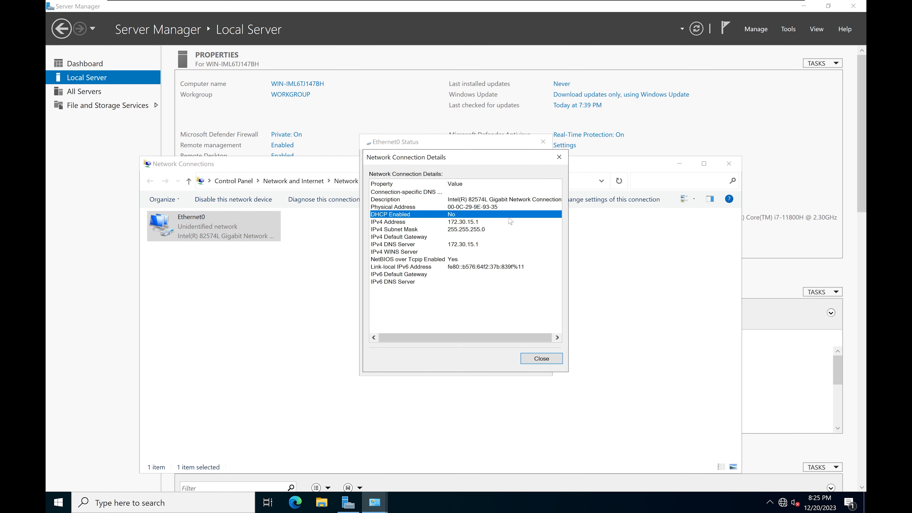
{"action": "left_click", "coordinate": [473, 223]}
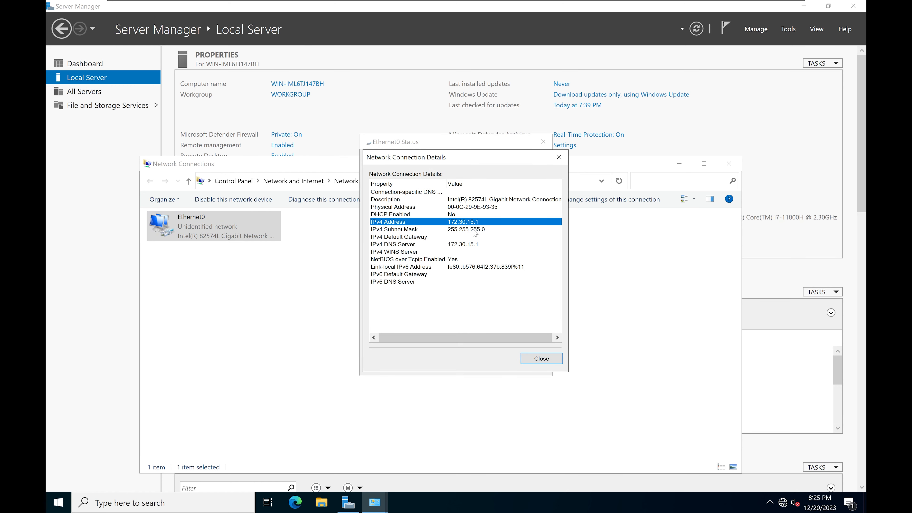
{"action": "left_click", "coordinate": [473, 231]}
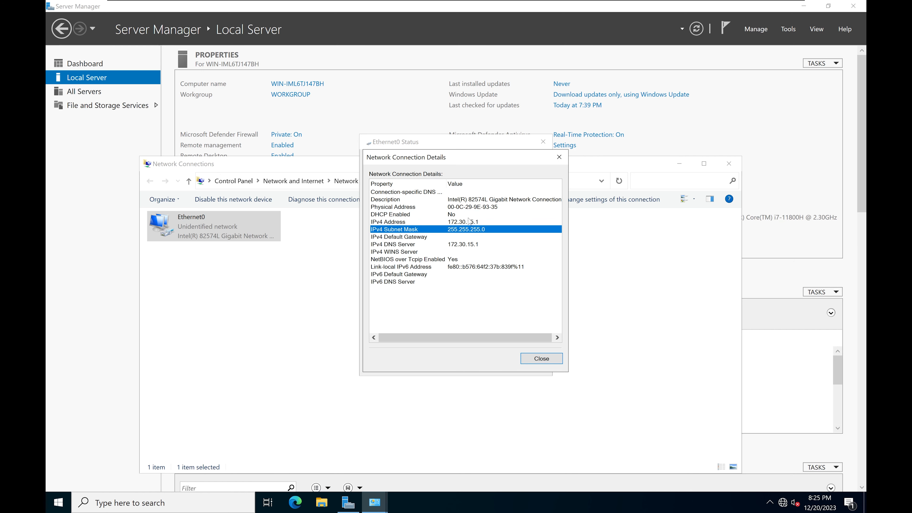
{"action": "left_click", "coordinate": [542, 359]}
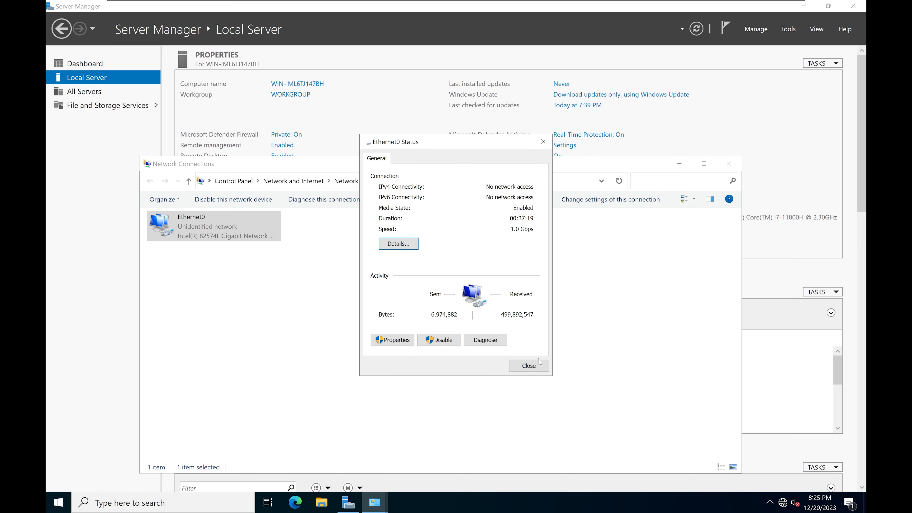
{"action": "left_click", "coordinate": [534, 370]}
{"action": "left_click", "coordinate": [729, 163]}
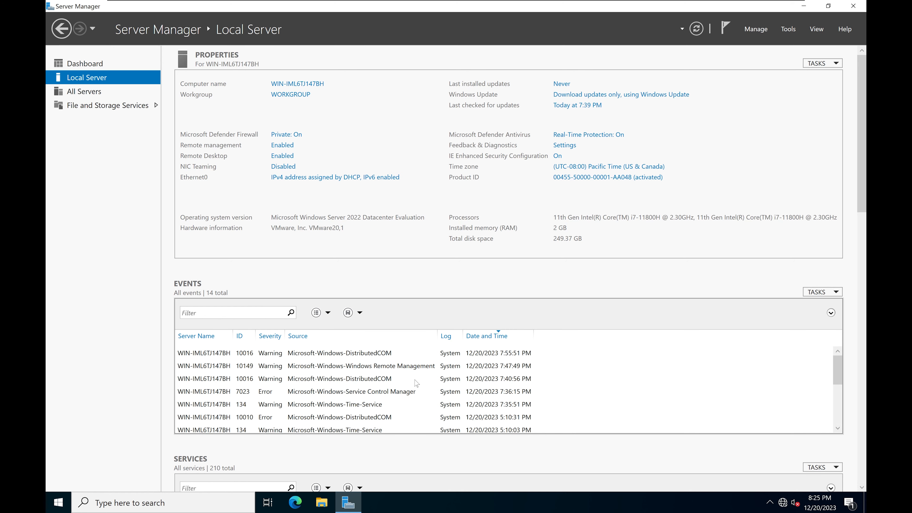
{"action": "left_click", "coordinate": [489, 357]}
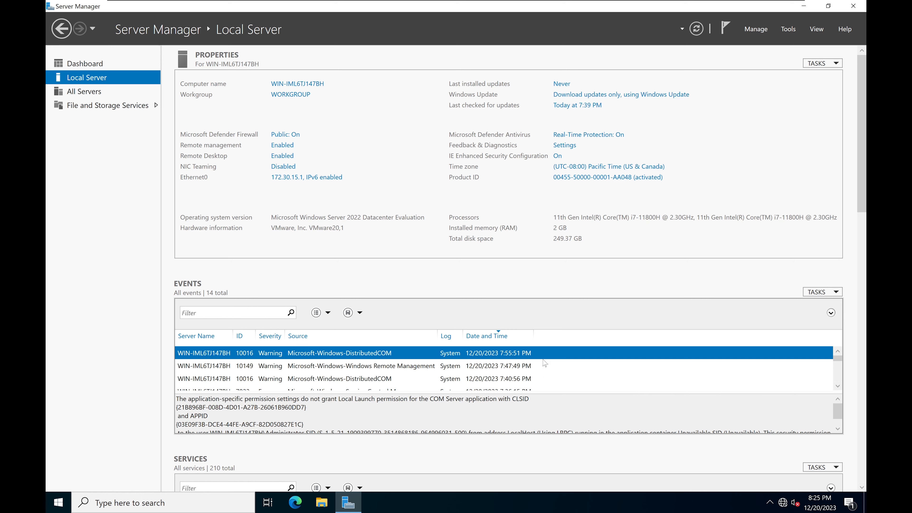
{"action": "left_click", "coordinate": [314, 370]}
{"action": "left_click", "coordinate": [233, 381]}
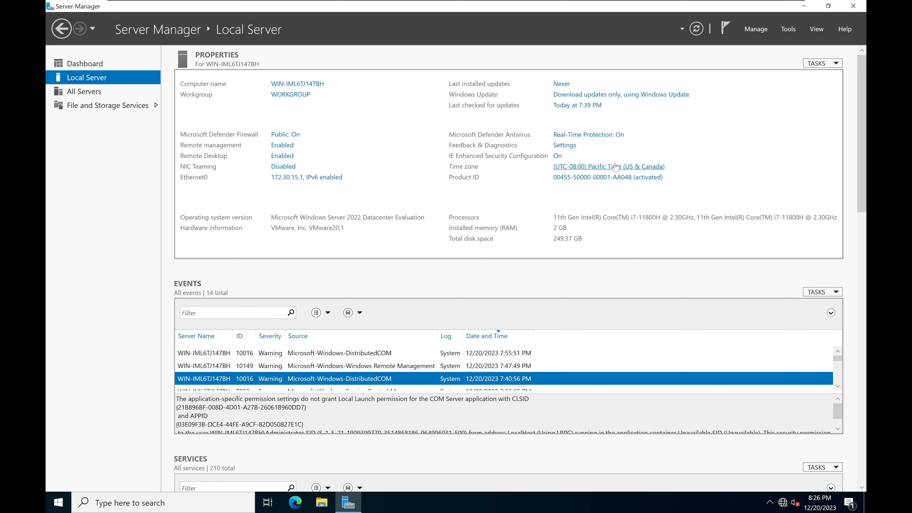
Change the server's time zone to (UTC-05:00) Eastern Time (US & Canada) and save the date and time settings
{"action": "left_click", "coordinate": [608, 167]}
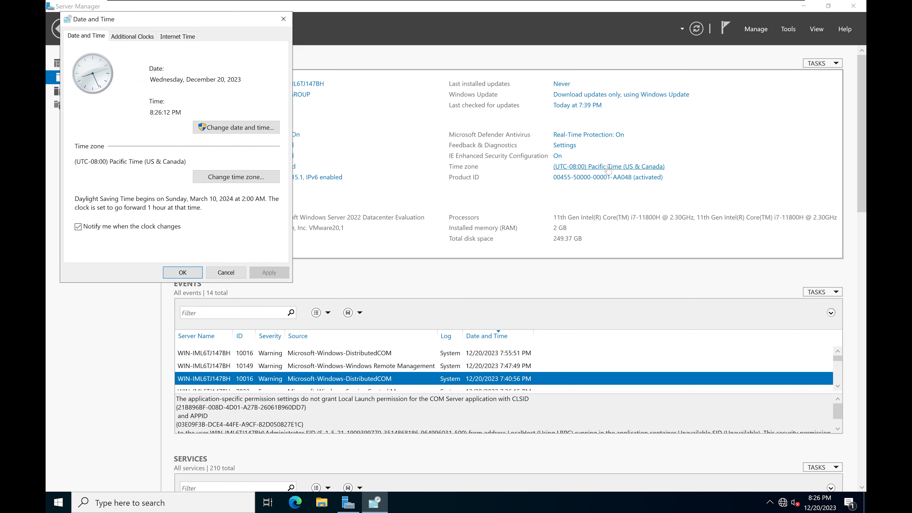
{"action": "left_click", "coordinate": [232, 177]}
{"action": "left_click", "coordinate": [183, 82]}
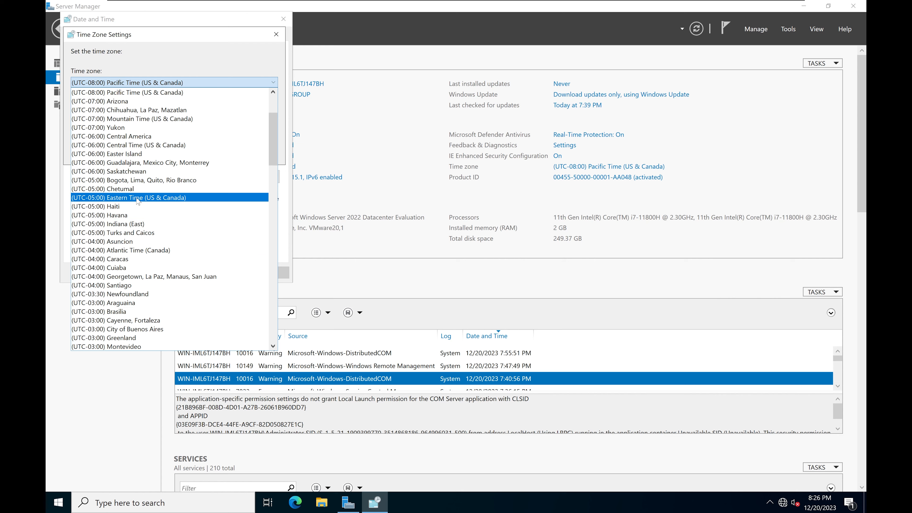
{"action": "left_click", "coordinate": [160, 198]}
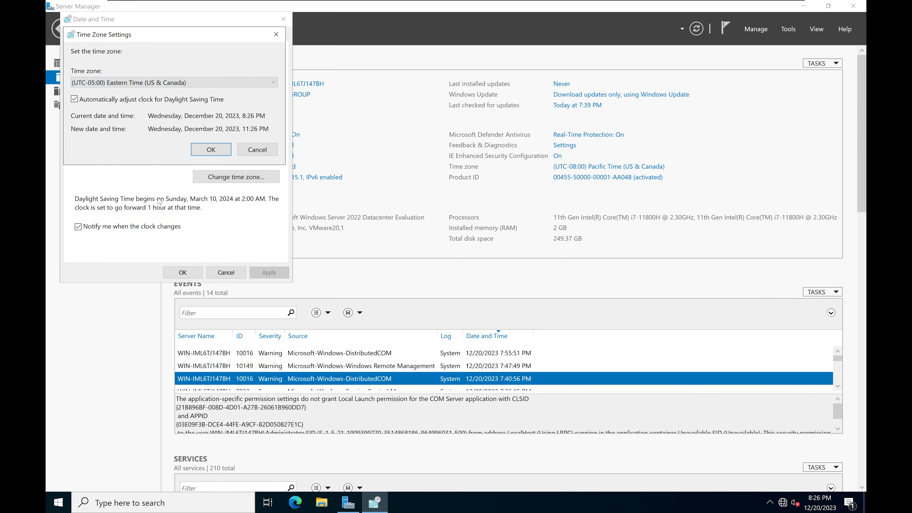
{"action": "left_click", "coordinate": [211, 150]}
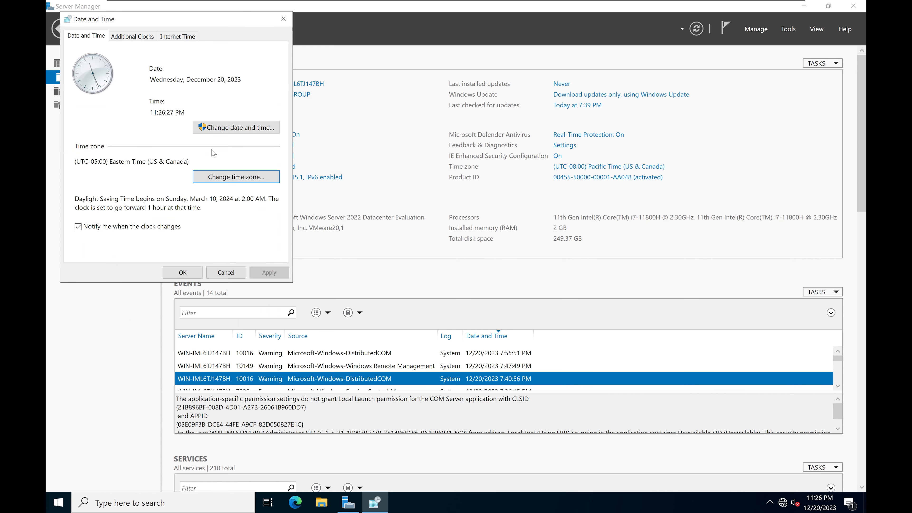
{"action": "left_click", "coordinate": [182, 273]}
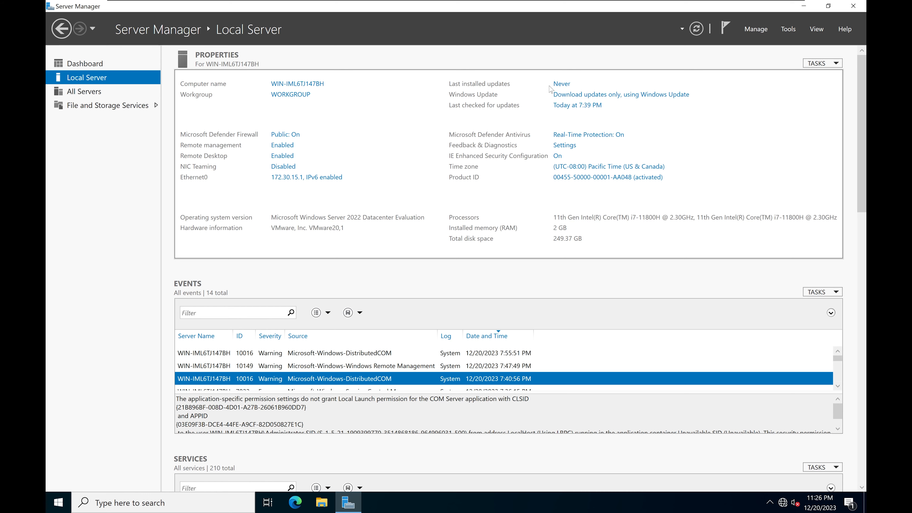
Review the available updates in Windows Update from the Local Server's last installed updates property, and close Settings
{"action": "left_click", "coordinate": [560, 85]}
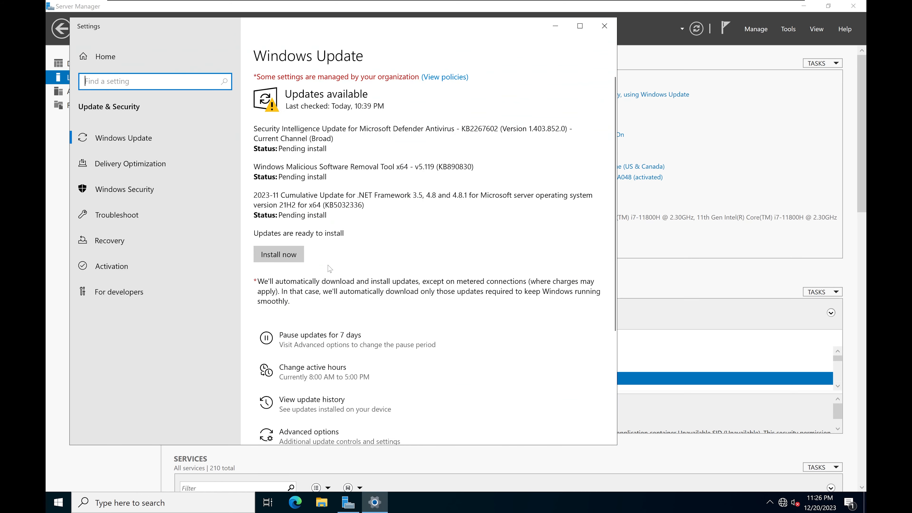
{"action": "scroll", "coordinate": [330, 269], "scroll_direction": "down", "scroll_amount": 3}
{"action": "scroll", "coordinate": [330, 263], "scroll_direction": "up", "scroll_amount": 3}
{"action": "left_click", "coordinate": [599, 35]}
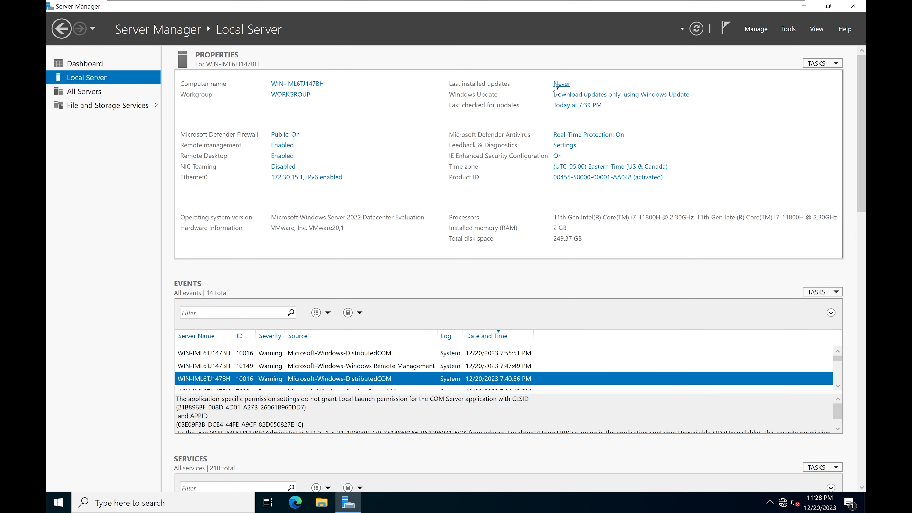
Find the Check for updates setting through a Windows search, view the Windows Update page and close it
{"action": "left_click", "coordinate": [128, 505]}
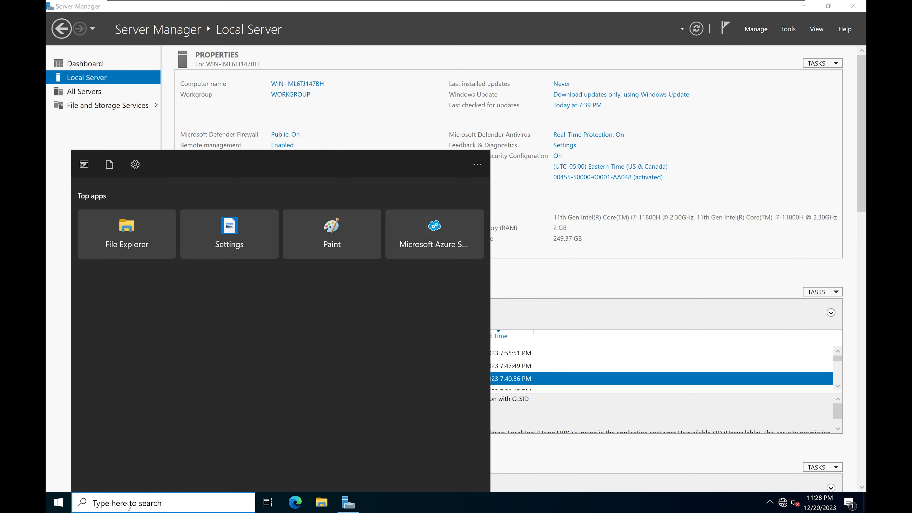
{"action": "type", "text": "windows upda"}
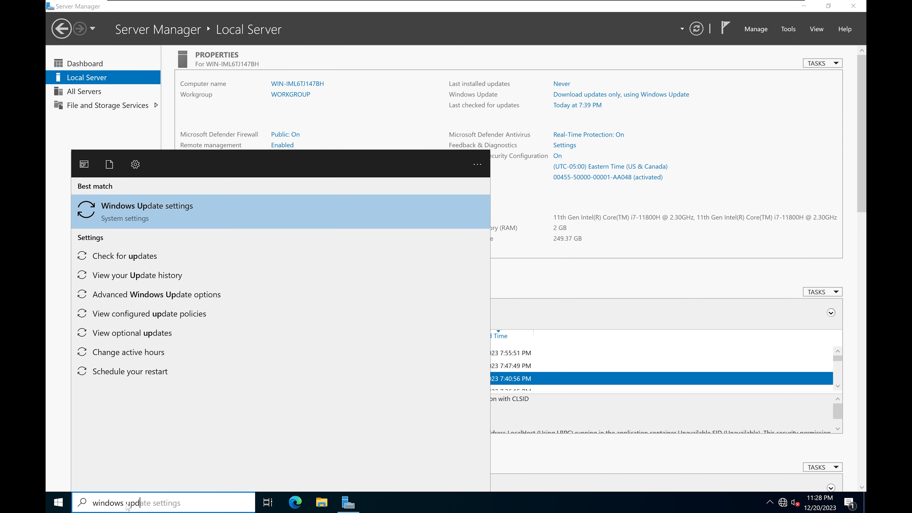
{"action": "left_click", "coordinate": [131, 257]}
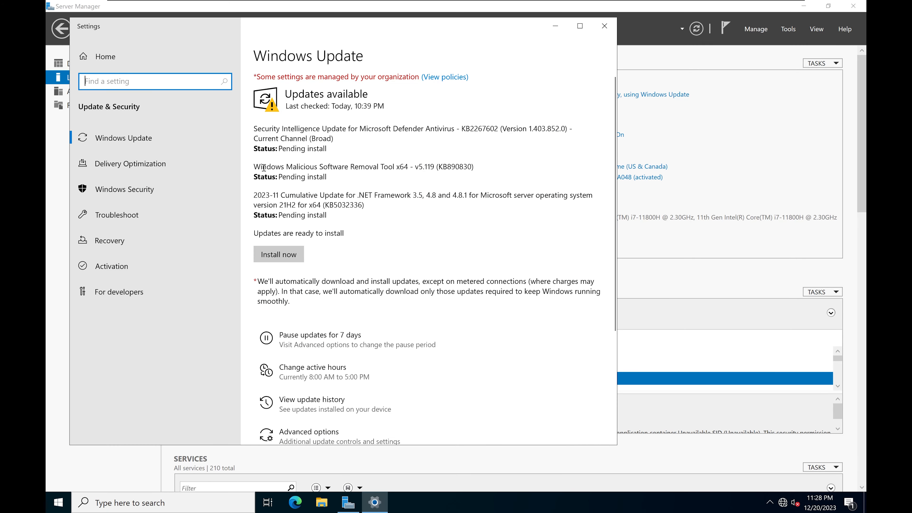
{"action": "left_click", "coordinate": [605, 27]}
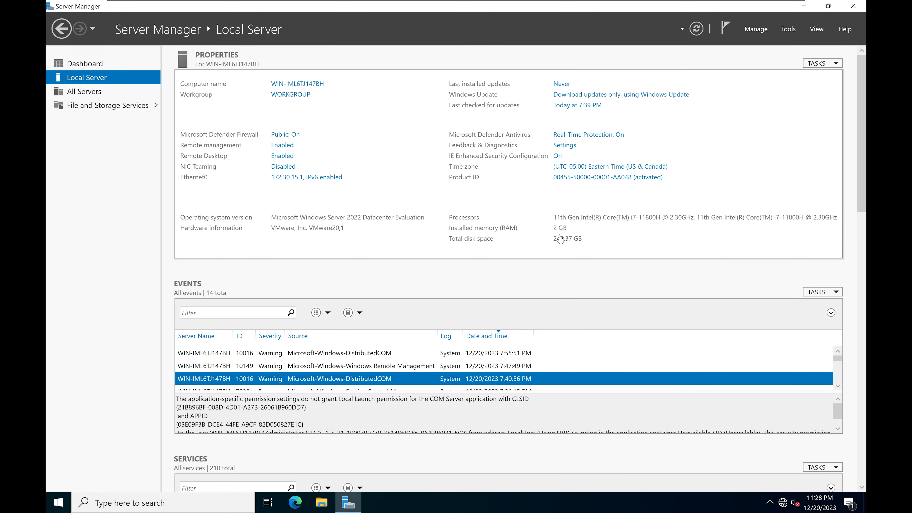
Close Server Manager and restart the server with the reason Operating System: Reconfiguration (Planned)
{"action": "left_click", "coordinate": [853, 6]}
{"action": "left_click", "coordinate": [58, 502]}
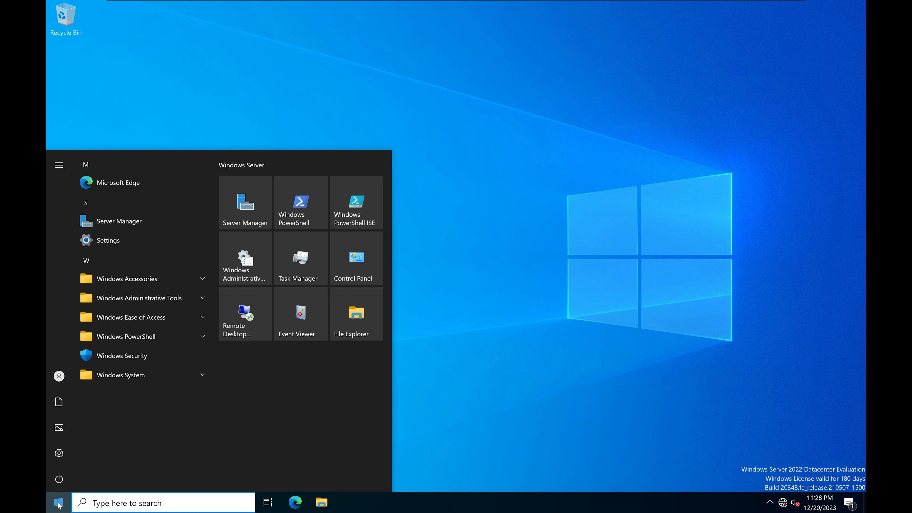
{"action": "left_click", "coordinate": [68, 478]}
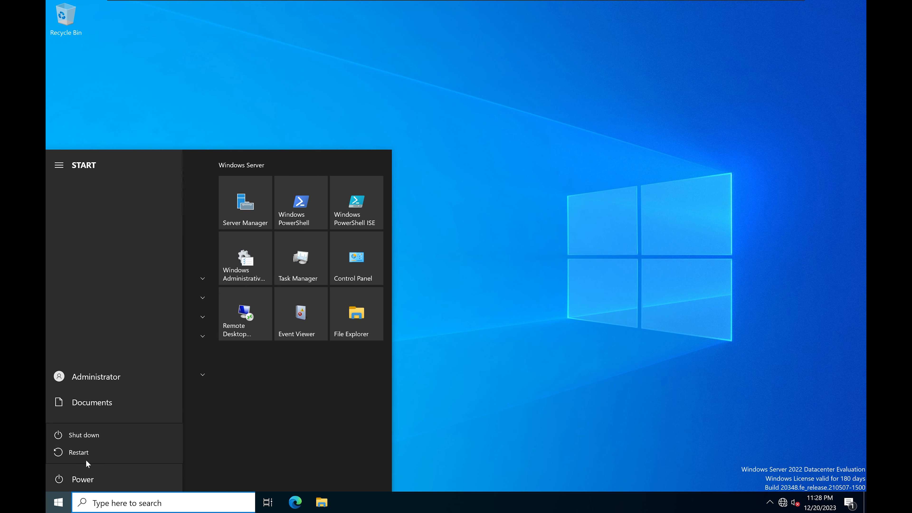
{"action": "left_click", "coordinate": [84, 454]}
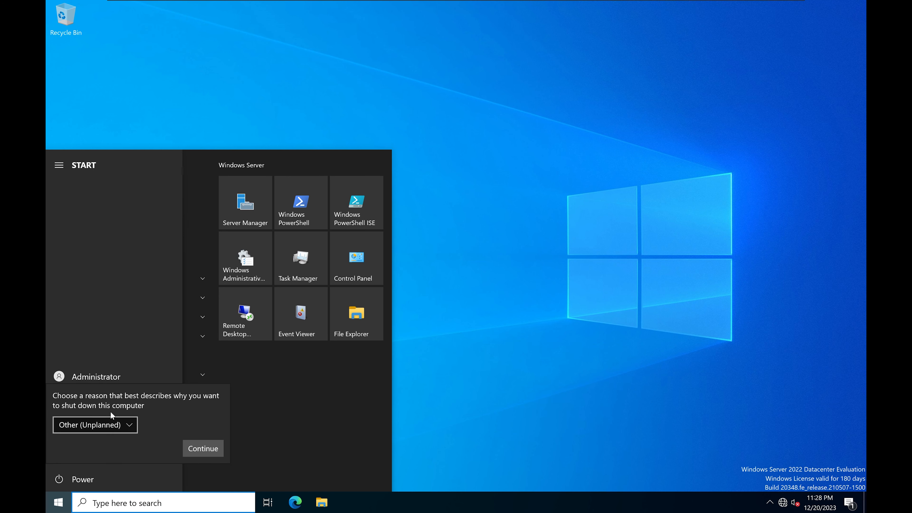
{"action": "left_click", "coordinate": [130, 426]}
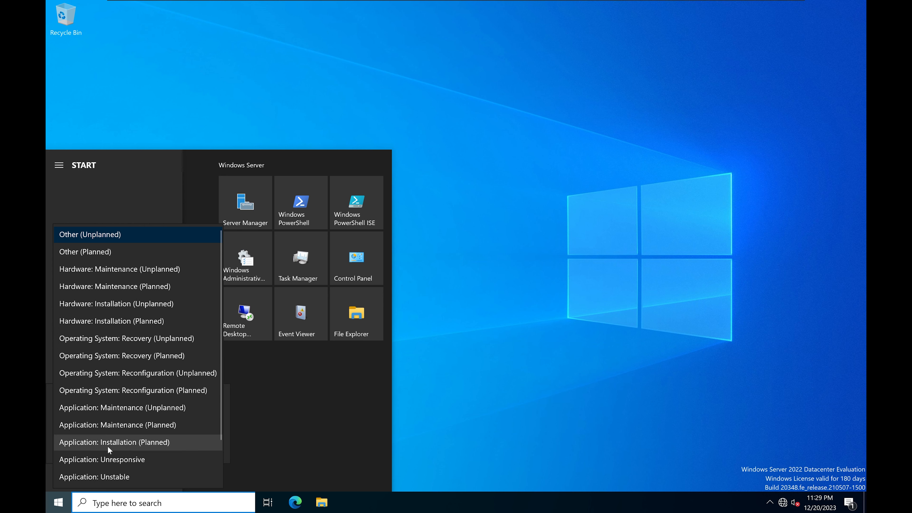
{"action": "scroll", "coordinate": [155, 390], "scroll_direction": "down", "scroll_amount": 1}
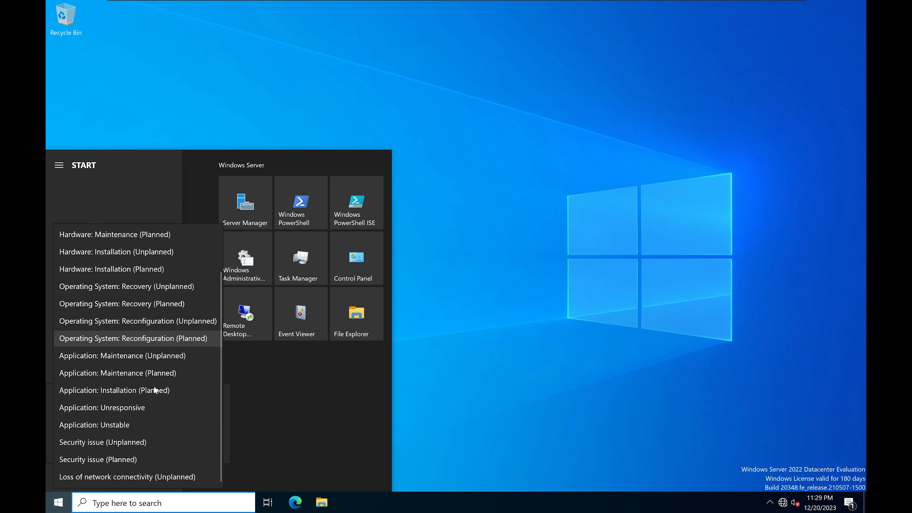
{"action": "scroll", "coordinate": [155, 386], "scroll_direction": "up", "scroll_amount": 1}
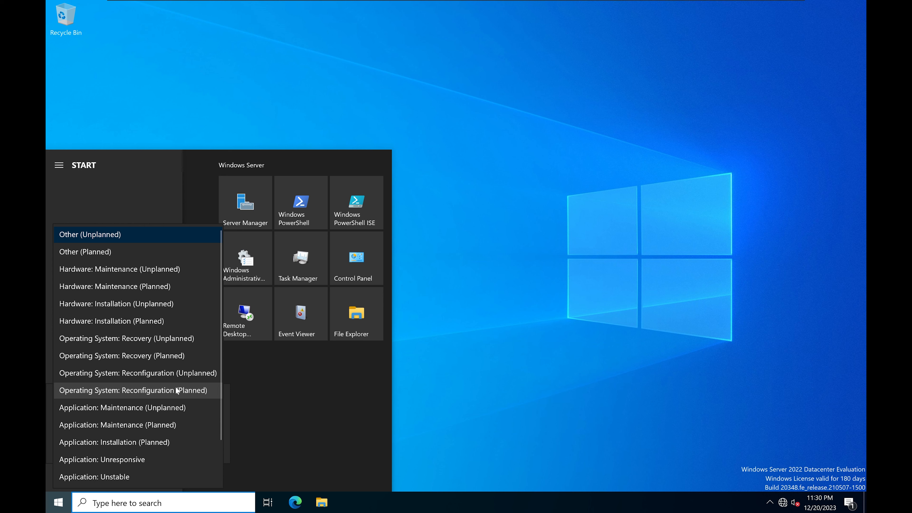
{"action": "left_click", "coordinate": [138, 391]}
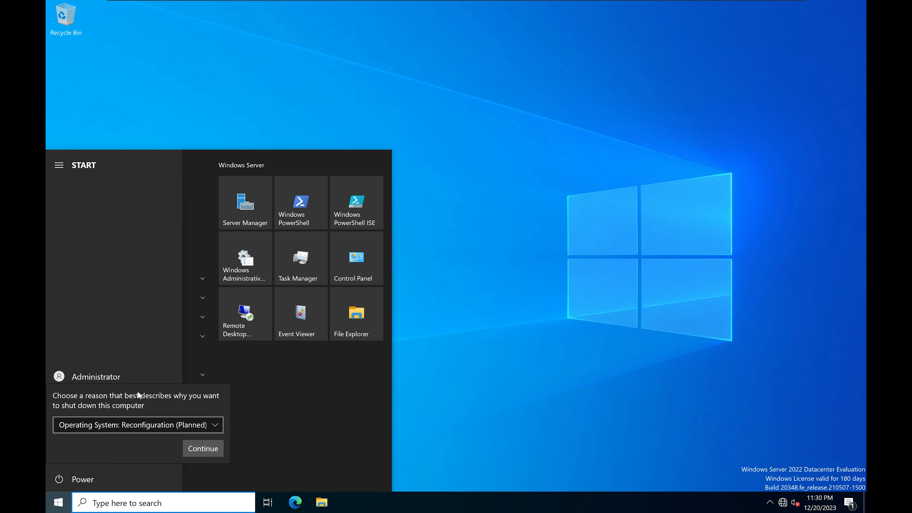
{"action": "left_click", "coordinate": [203, 452]}
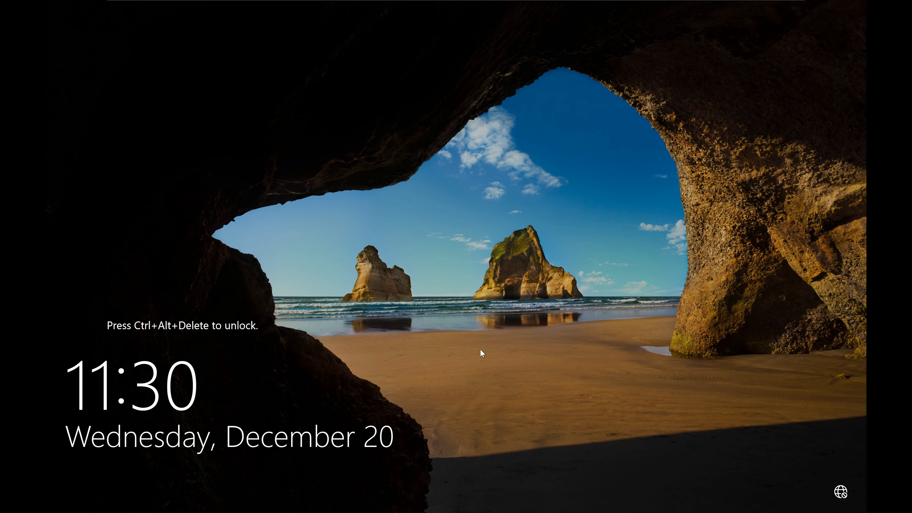
Unlock the server, sign in as Administrator with the account password, and dismiss the Windows Admin Center message
{"action": "key", "text": "ctrl+alt+Delete"}
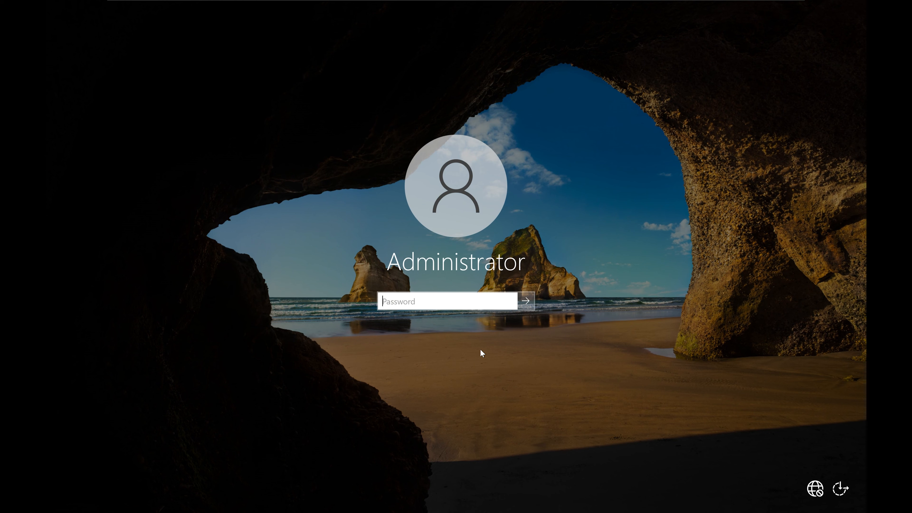
{"action": "type", "text": "•••••••••••"}
{"action": "key", "text": "Caps_Lock"}
{"action": "key", "text": "Return"}
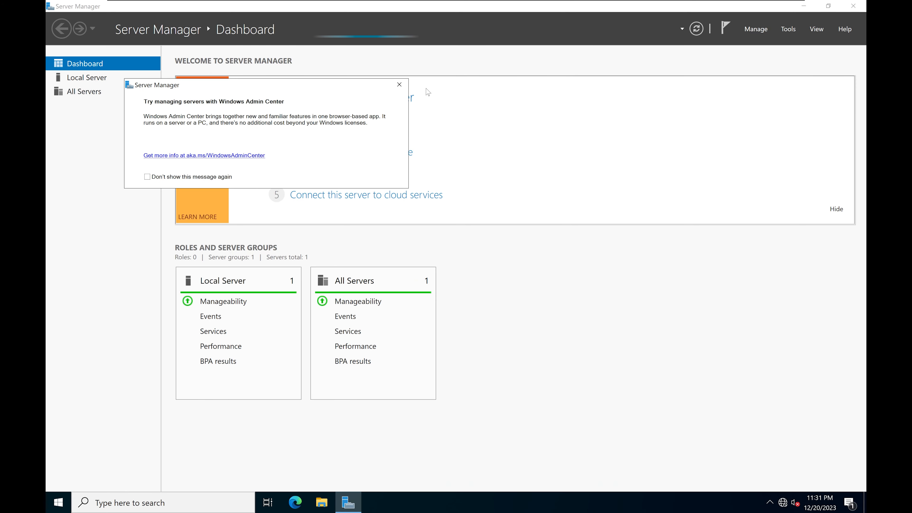
{"action": "left_click", "coordinate": [400, 87]}
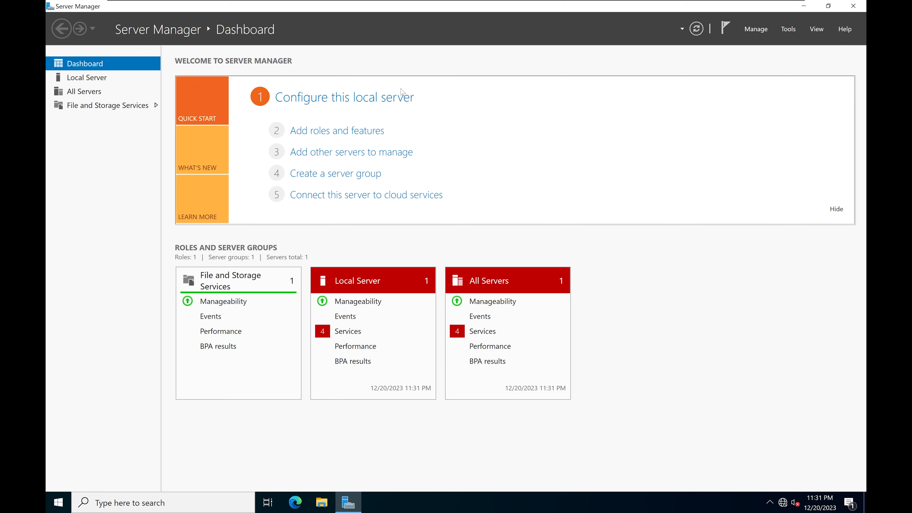
Check the computer name, network and time zone in the Local Server properties, and the Data (D:) drive under This PC in File Explorer
{"action": "left_click", "coordinate": [92, 79]}
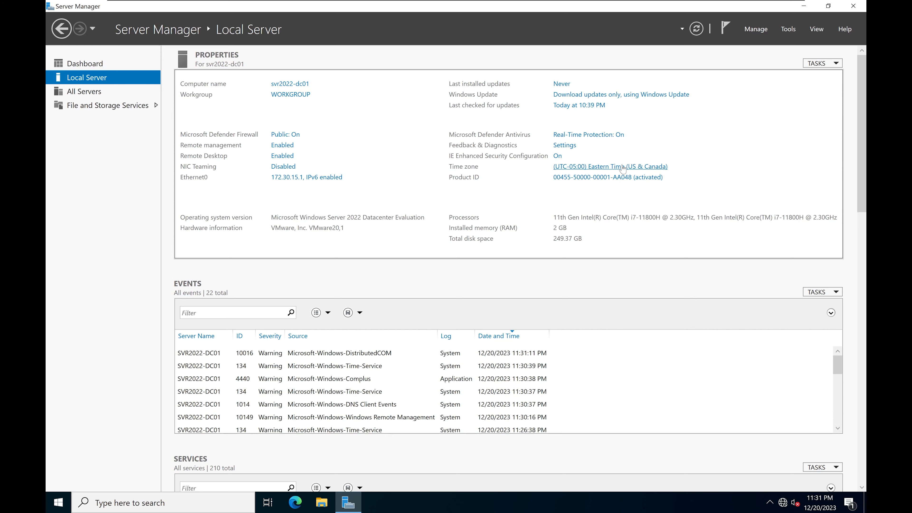
{"action": "left_click", "coordinate": [329, 503]}
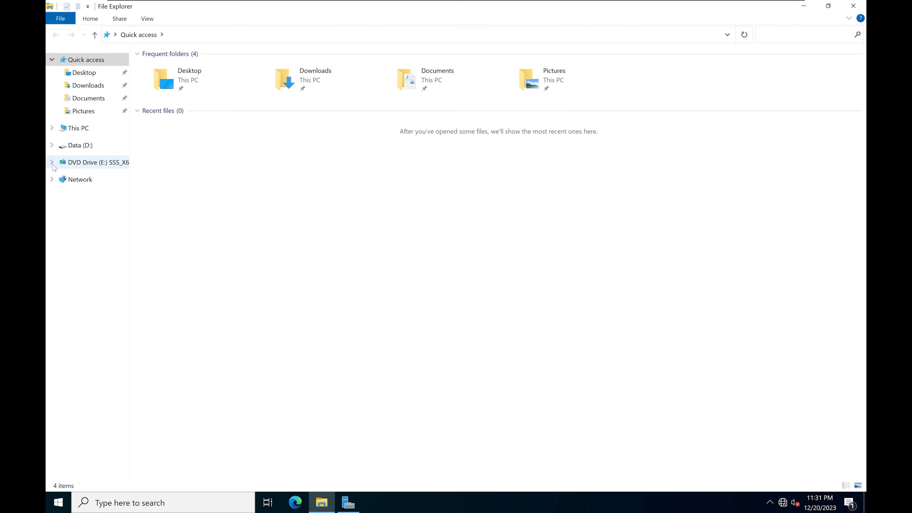
{"action": "left_click", "coordinate": [77, 131]}
{"action": "left_click", "coordinate": [354, 163]}
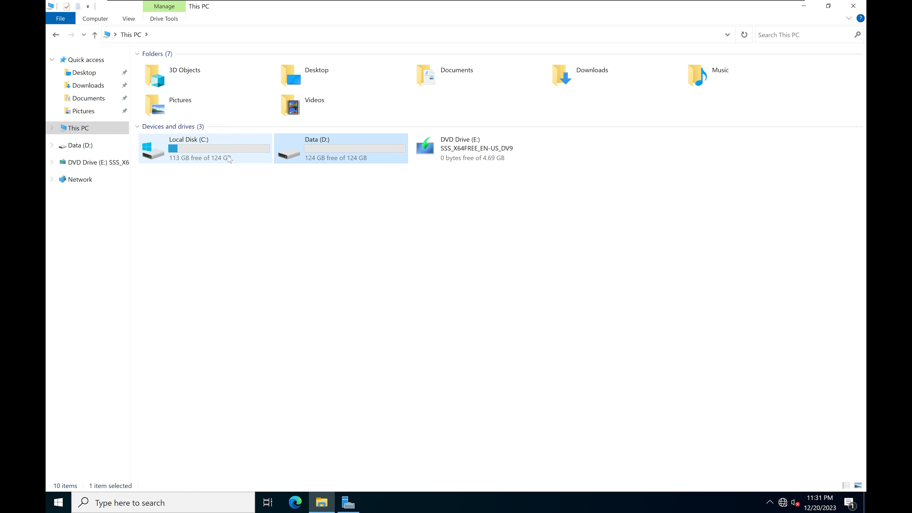